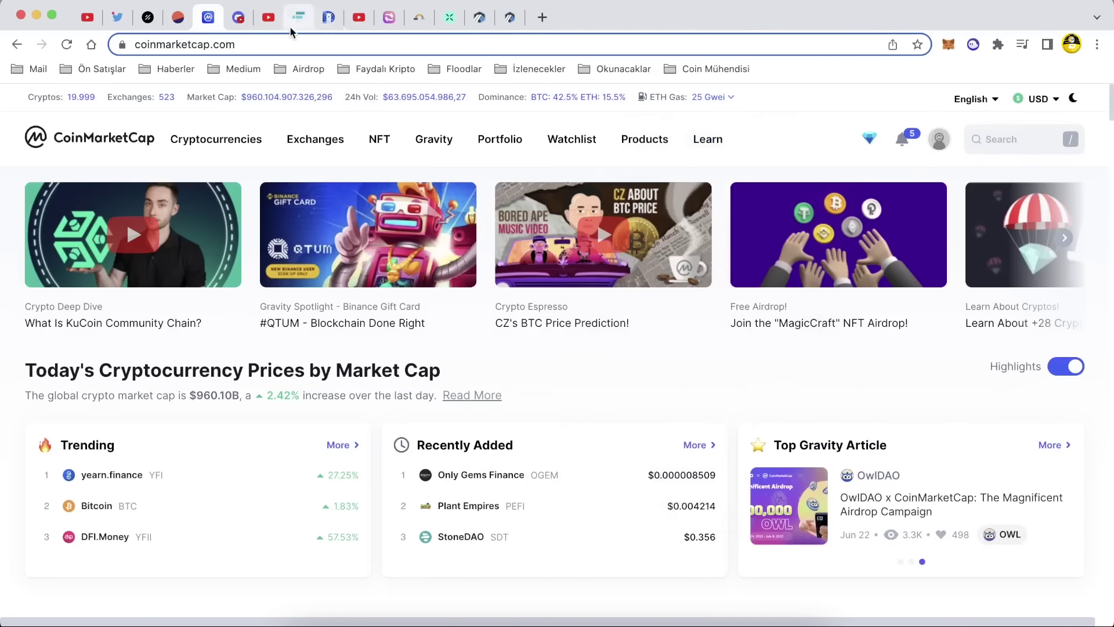
Examine the Arbitrum Discord's arbitrum-odyssey, announcements and odyssey-faq channels for the list of eligible bridges and their links.
click(238, 17)
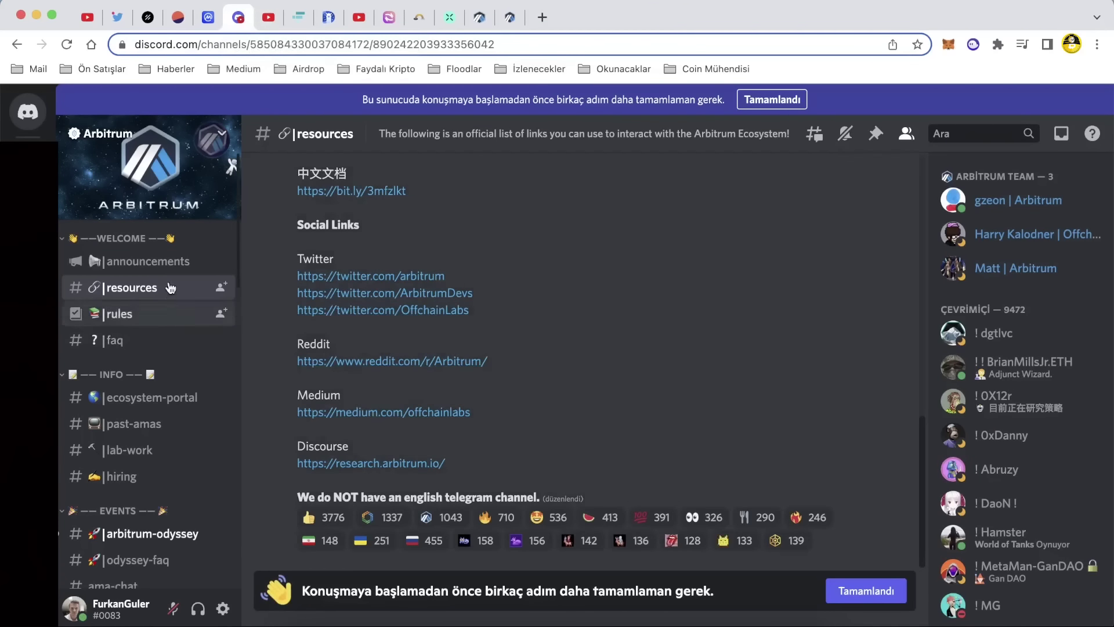
click(141, 537)
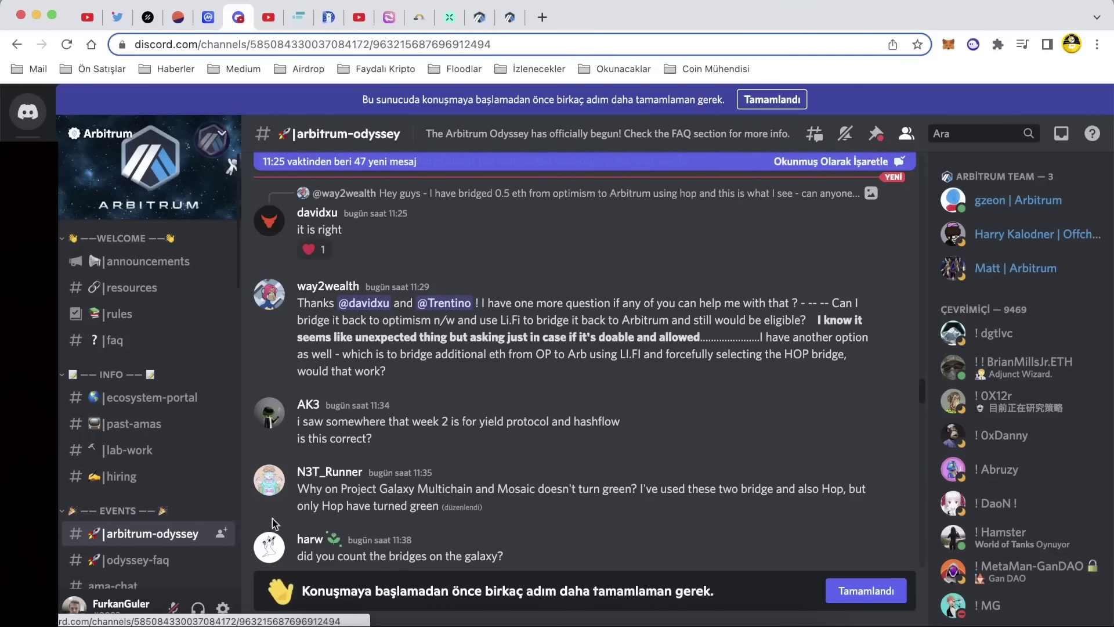
scroll(437, 520, down, 5)
scroll(437, 520, down, 10)
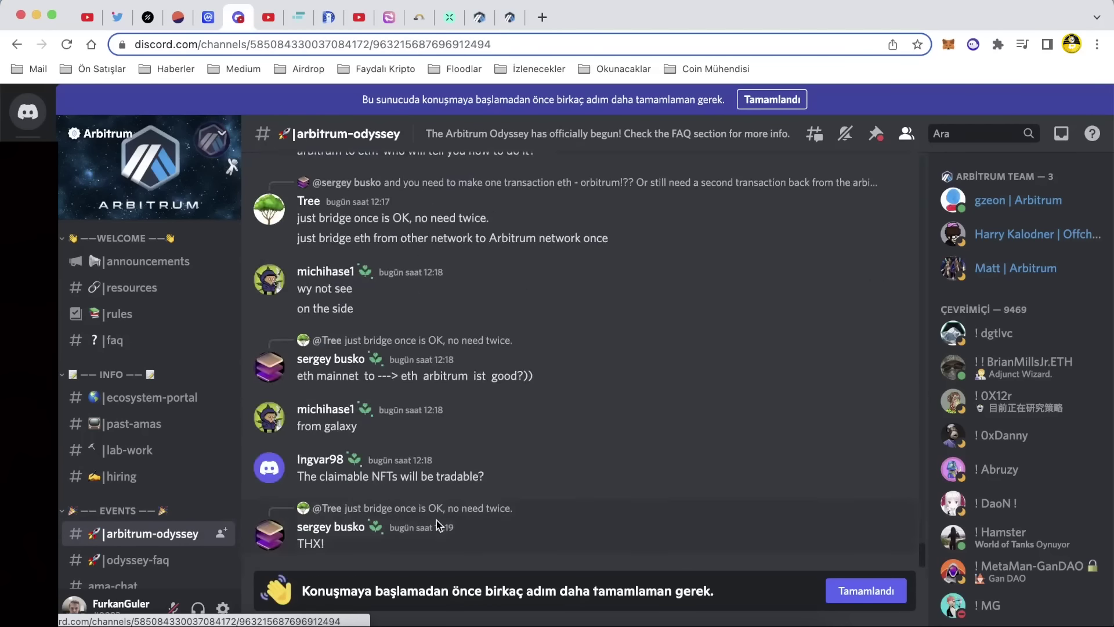
click(174, 274)
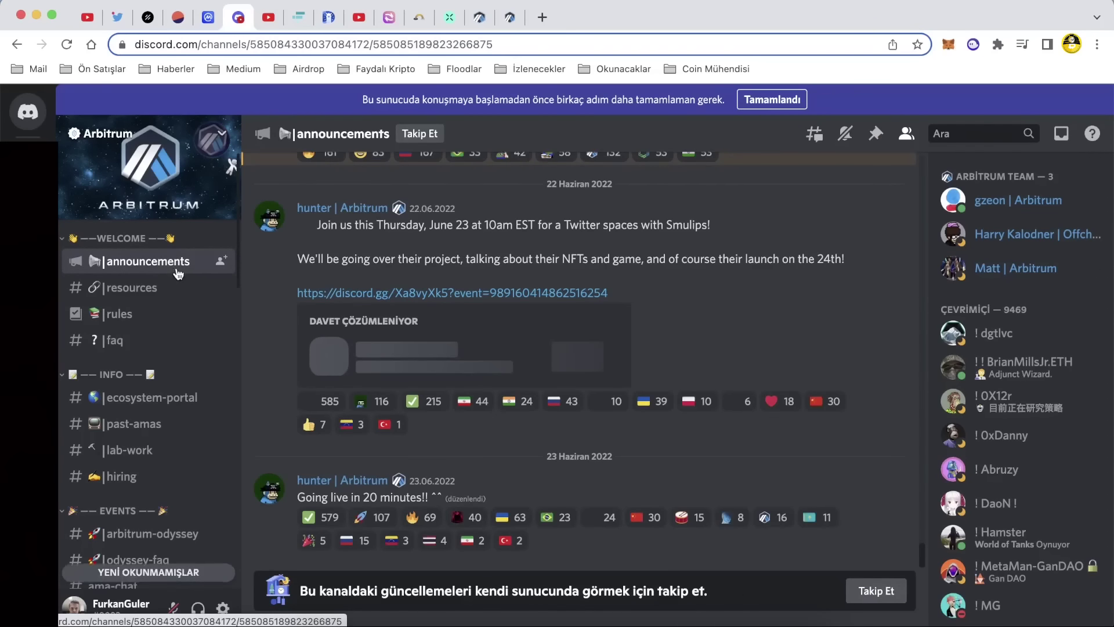
click(137, 559)
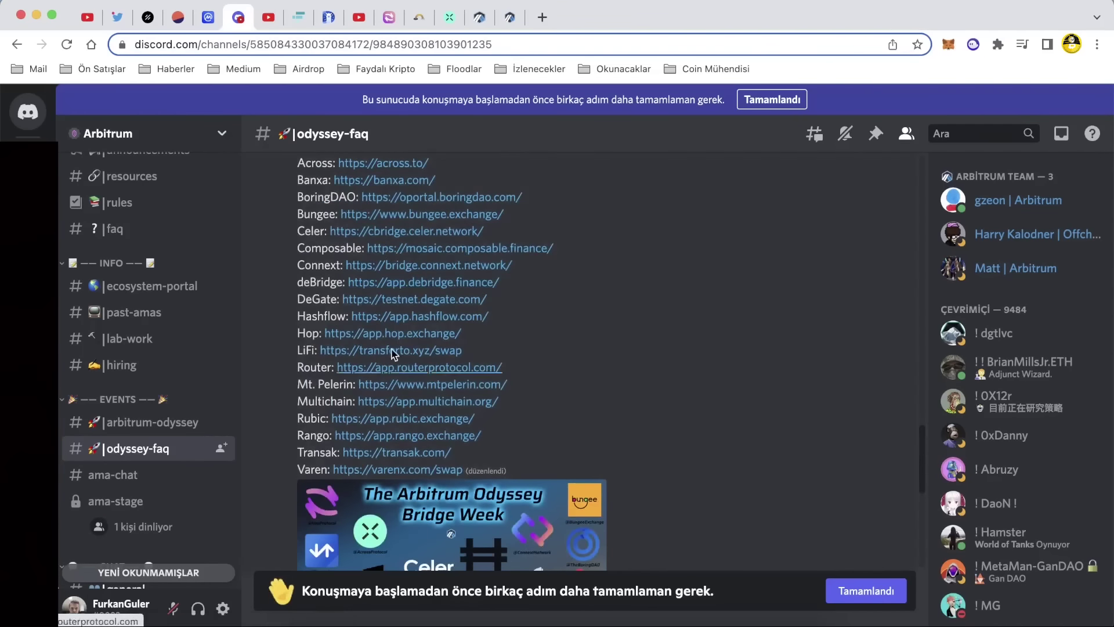
scroll(443, 434, up, 1)
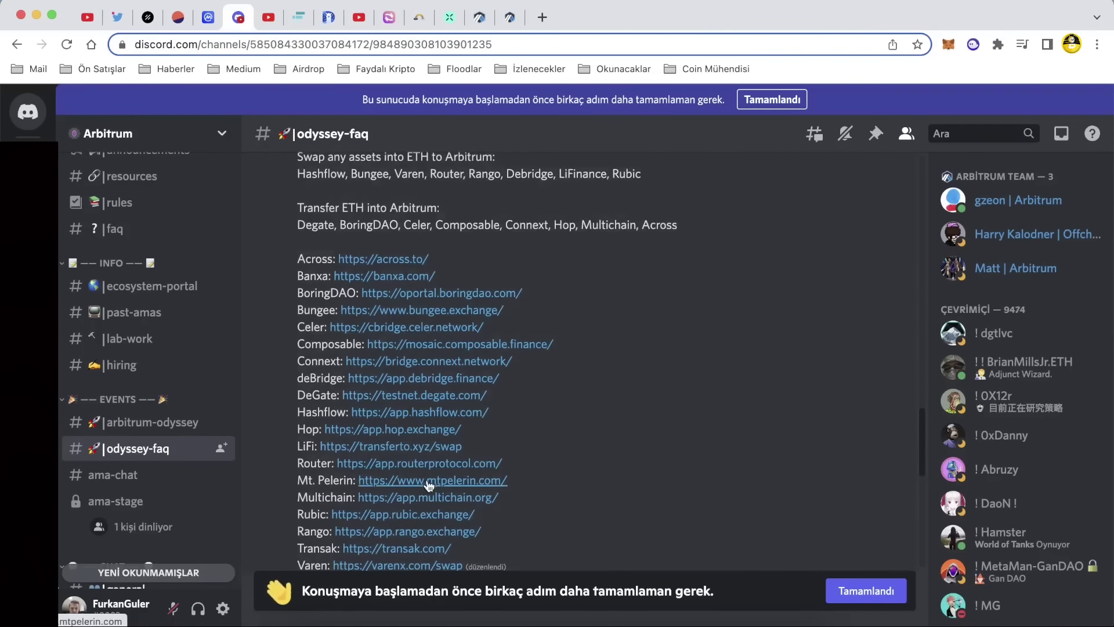
Look over the already open Chainlist, Hop and cBridge pages.
click(328, 18)
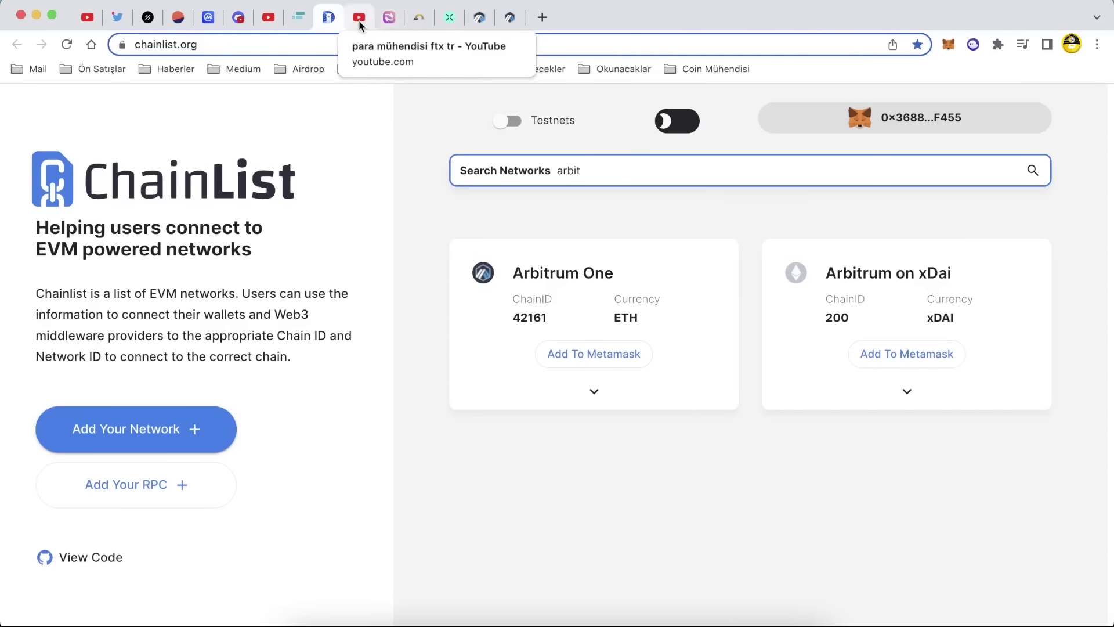
click(389, 17)
click(418, 18)
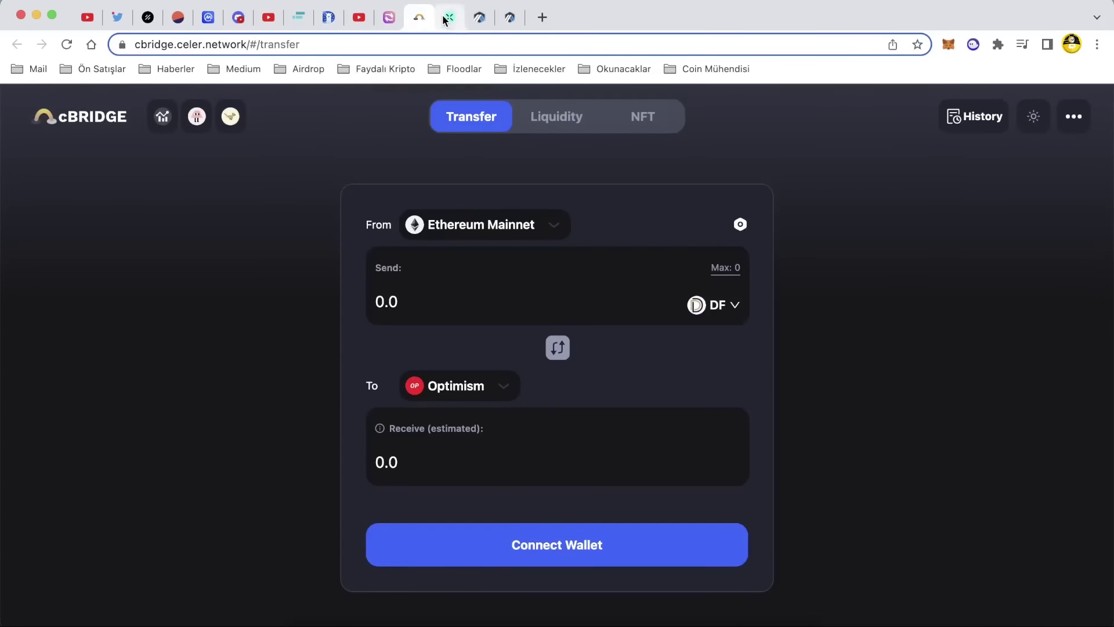
click(446, 19)
Switch to the Hop bridge and connect MetaMask Account 1 to it.
click(388, 18)
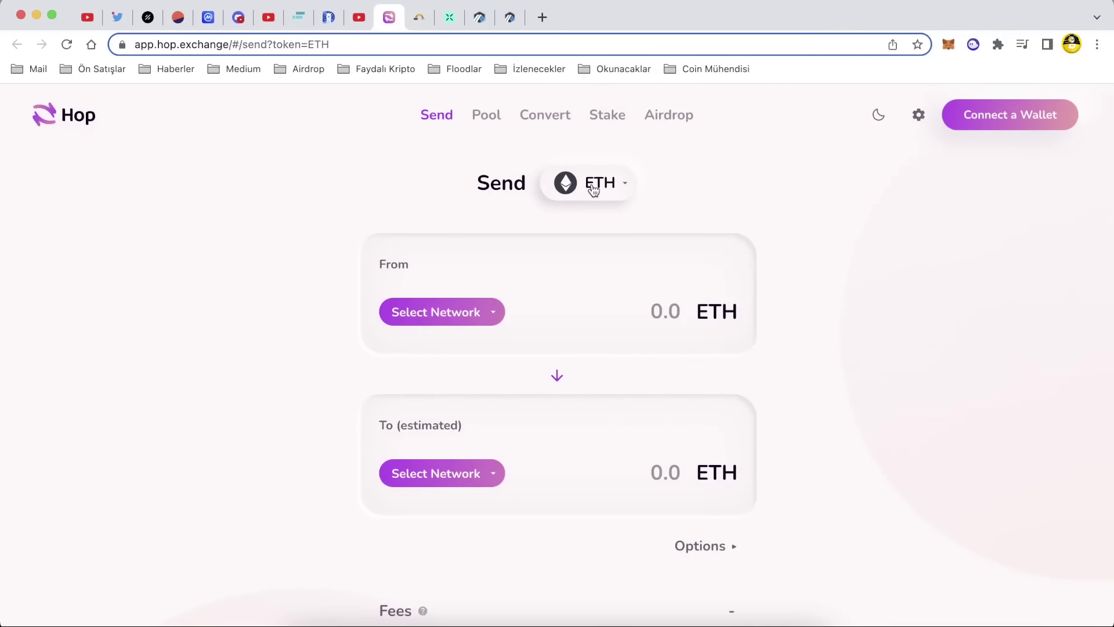
click(970, 119)
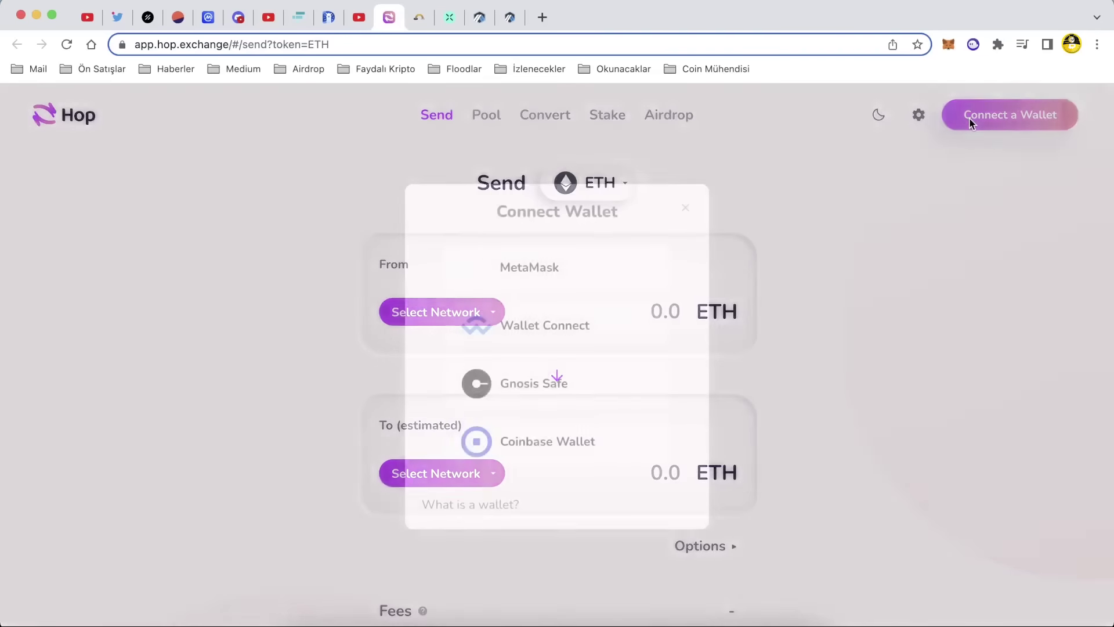
click(639, 268)
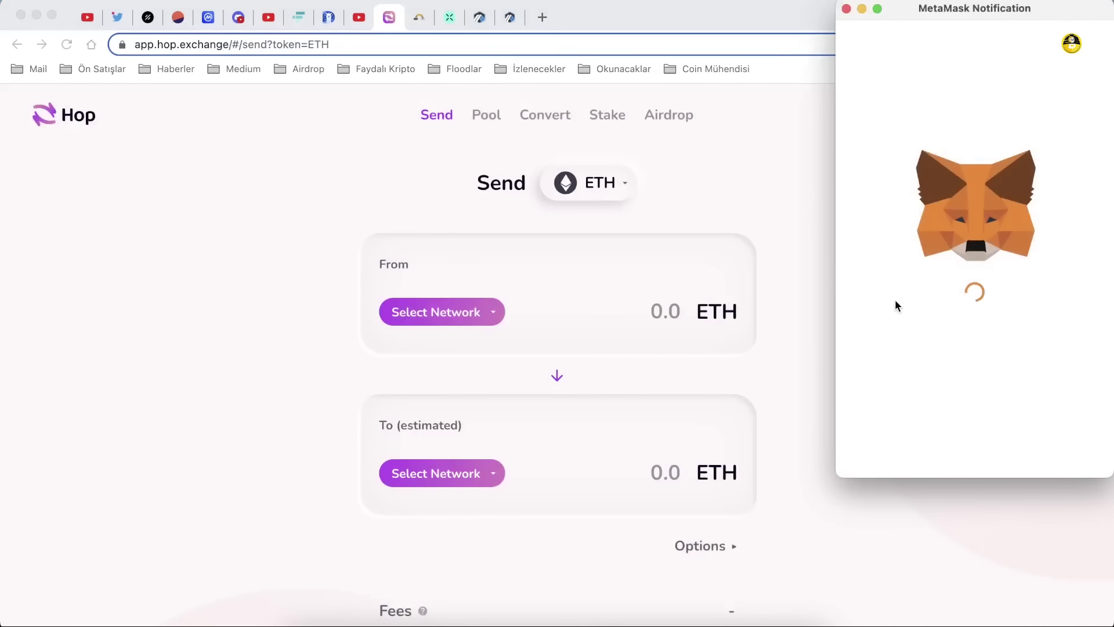
click(1053, 448)
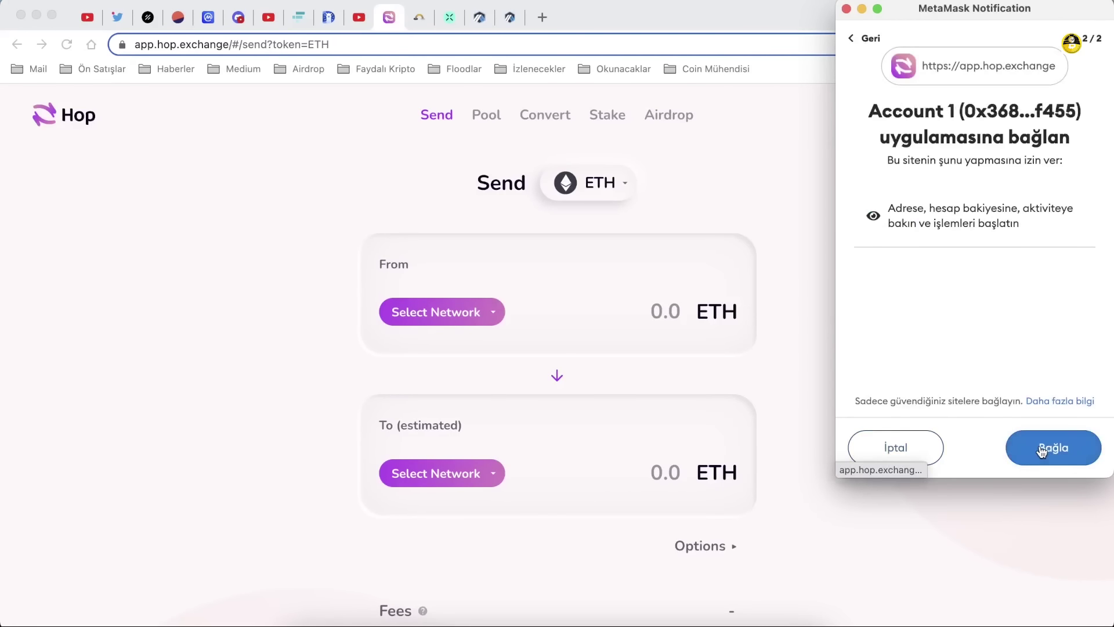
click(1051, 447)
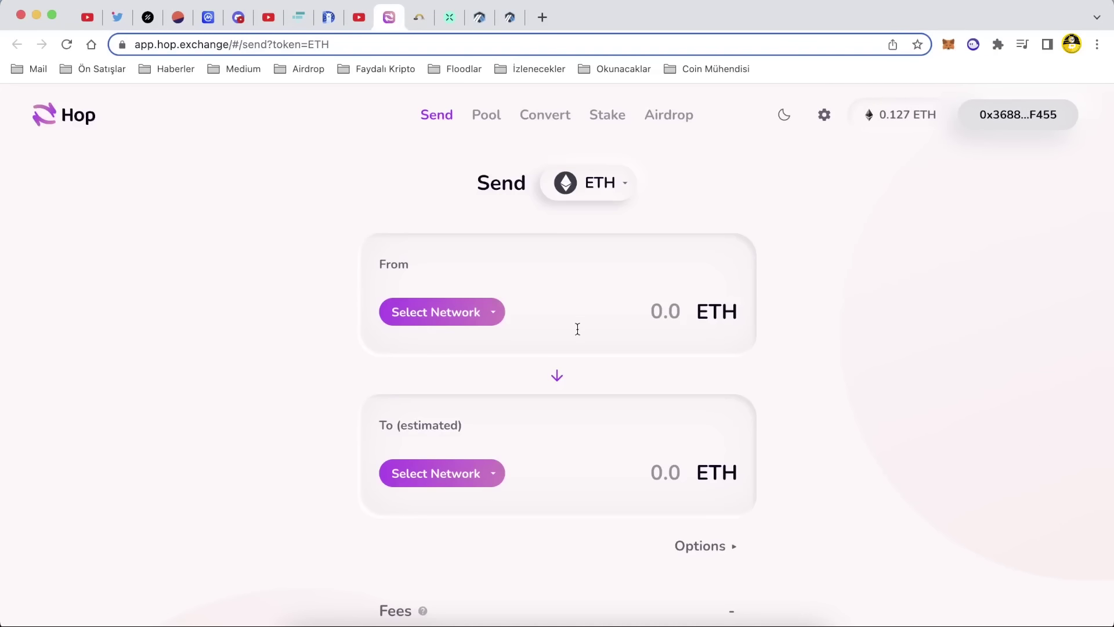
Set up a Hop transfer of 0.006 ETH from Mainnet to Arbitrum.
click(488, 324)
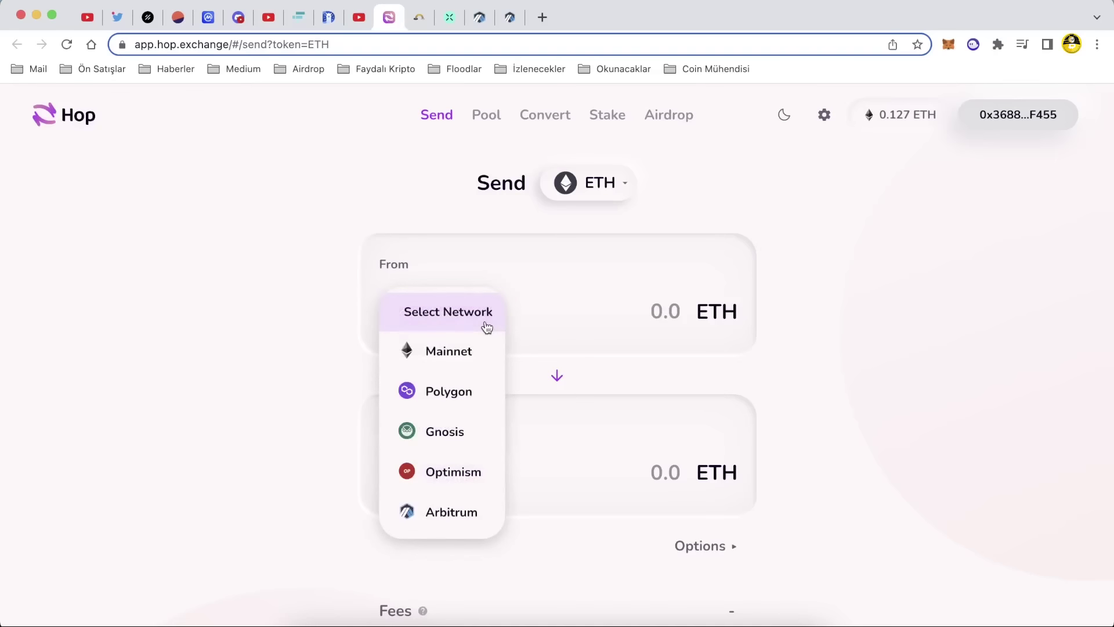
click(475, 355)
click(444, 471)
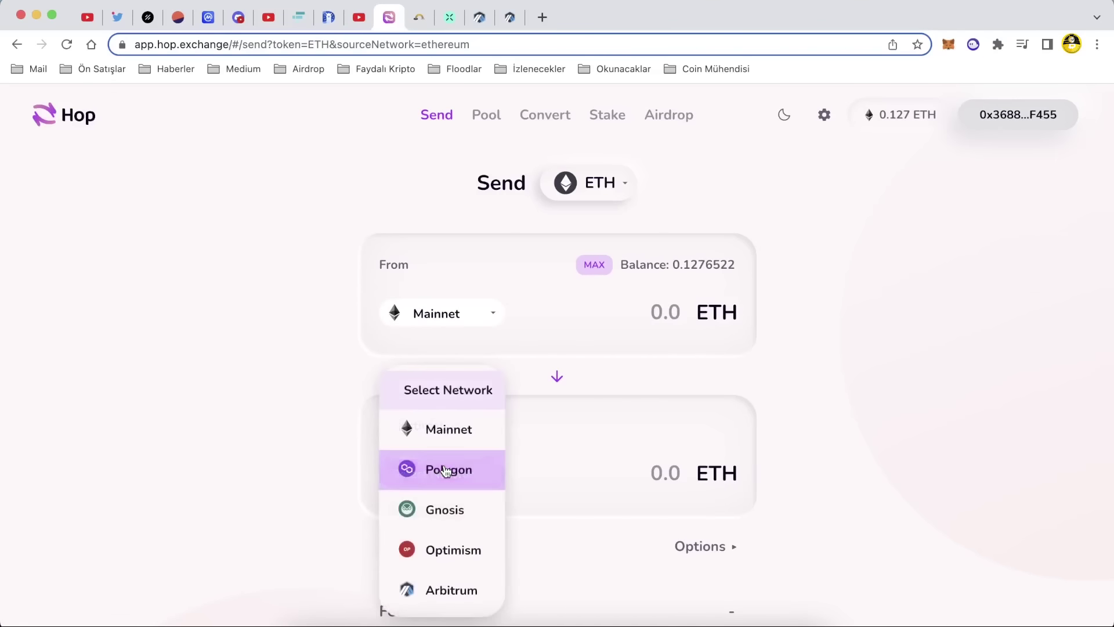
click(443, 589)
click(644, 316)
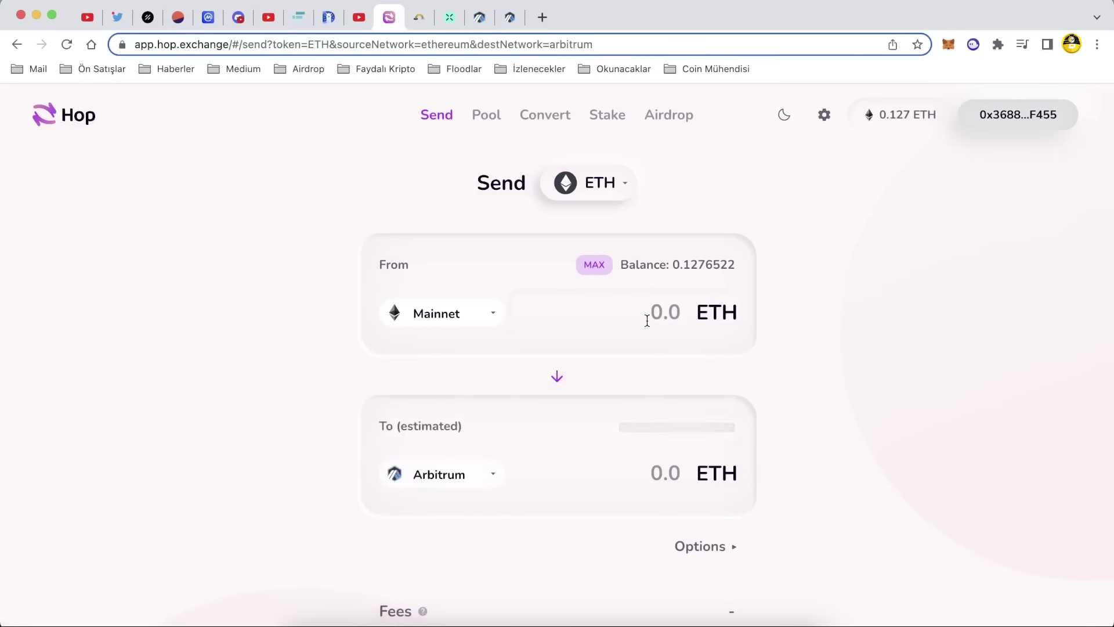
text(0.00)
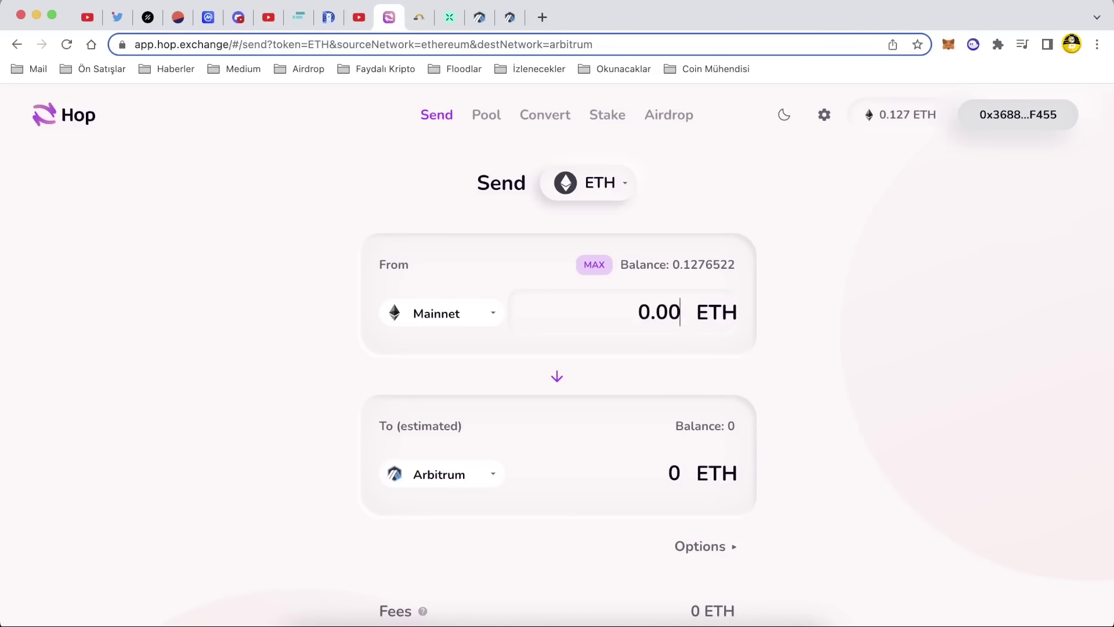
text(6)
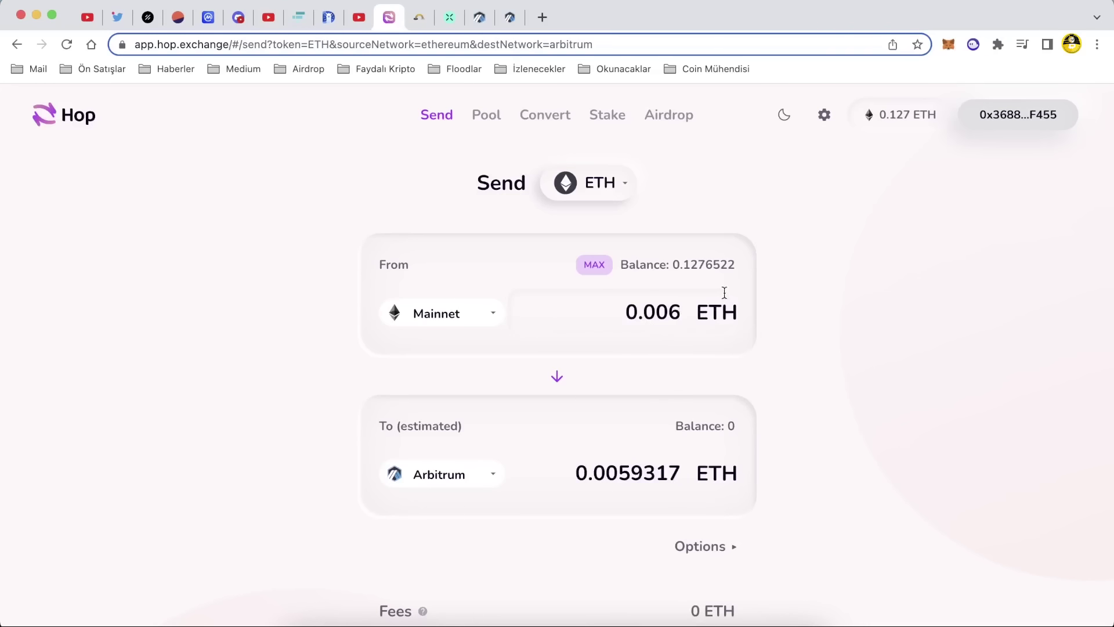
Send the 0.006 ETH Hop transfer and approve it in MetaMask after reviewing the estimated gas fee and total.
scroll(726, 452, down, 5)
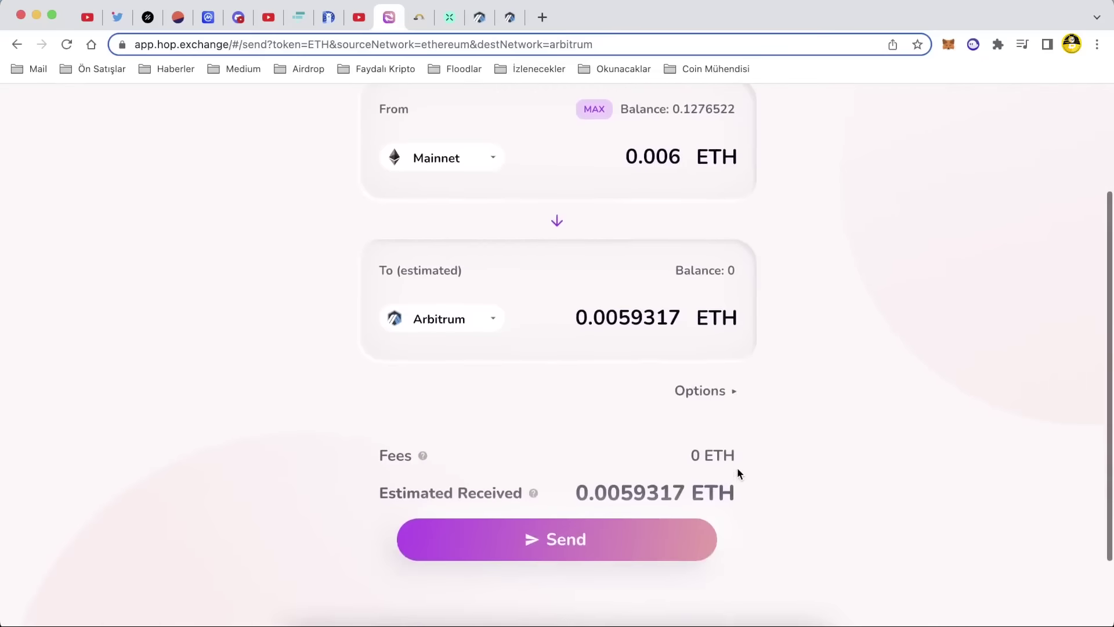
click(589, 542)
click(561, 424)
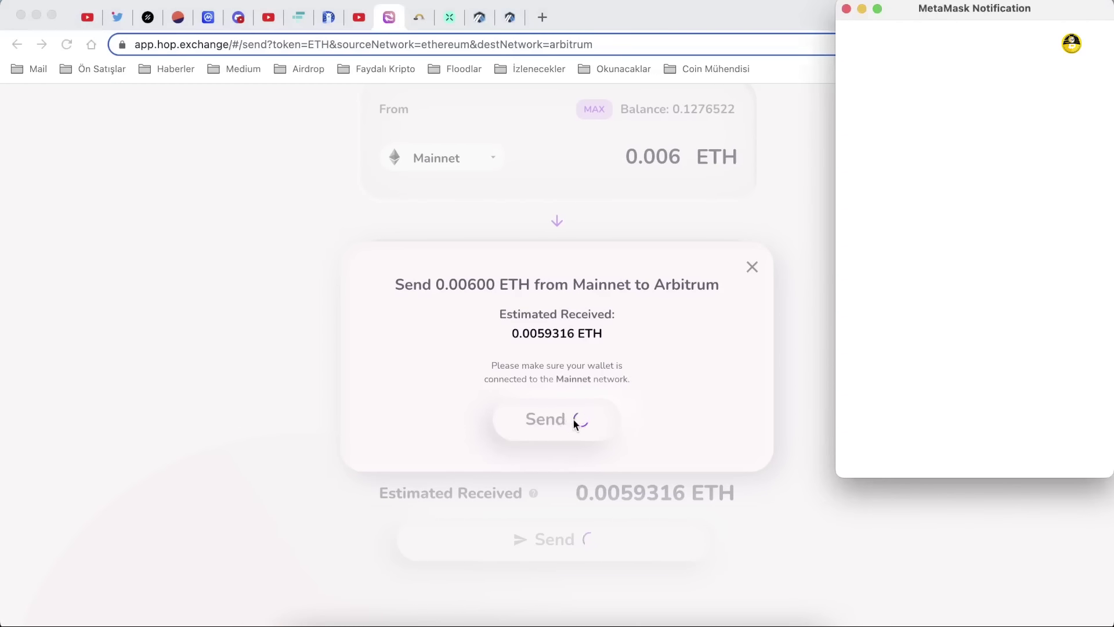
scroll(953, 350, down, 2)
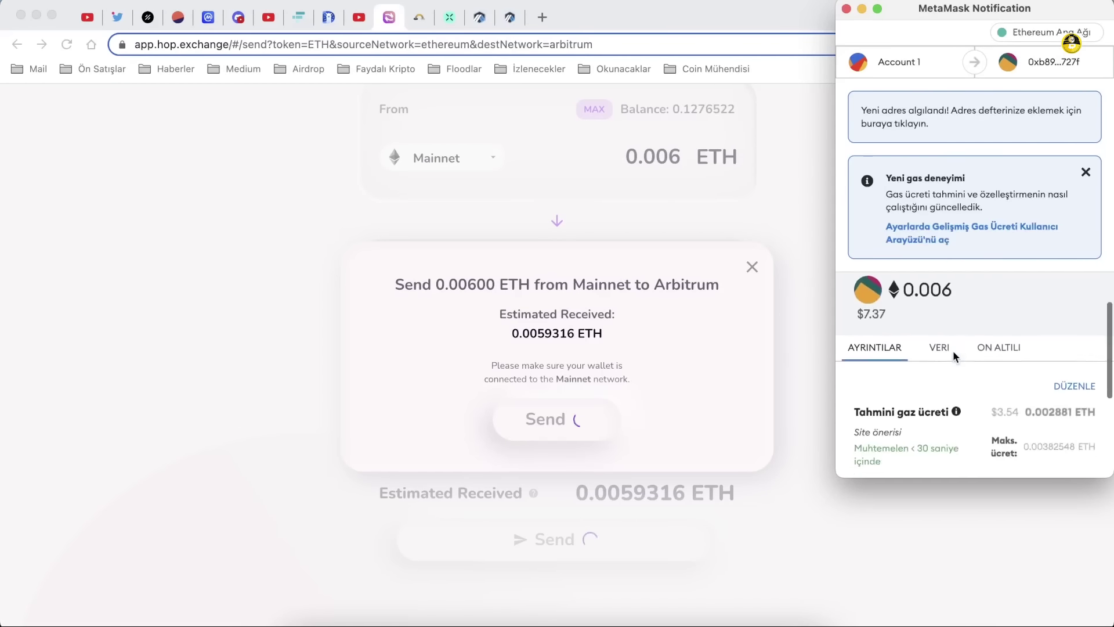
scroll(952, 351, down, 5)
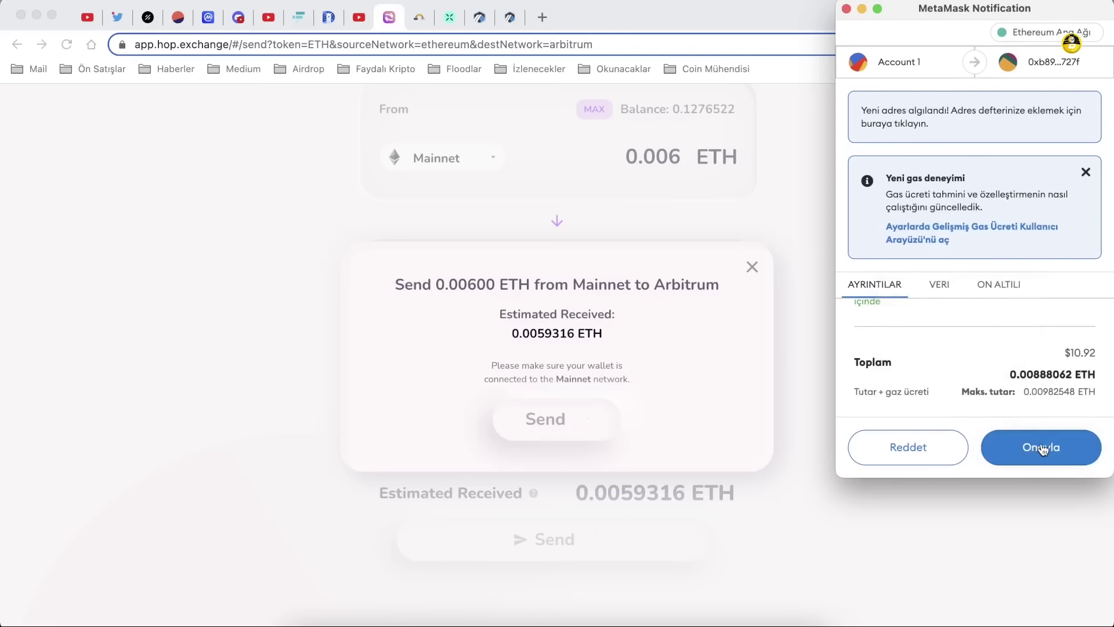
scroll(1034, 398, up, 3)
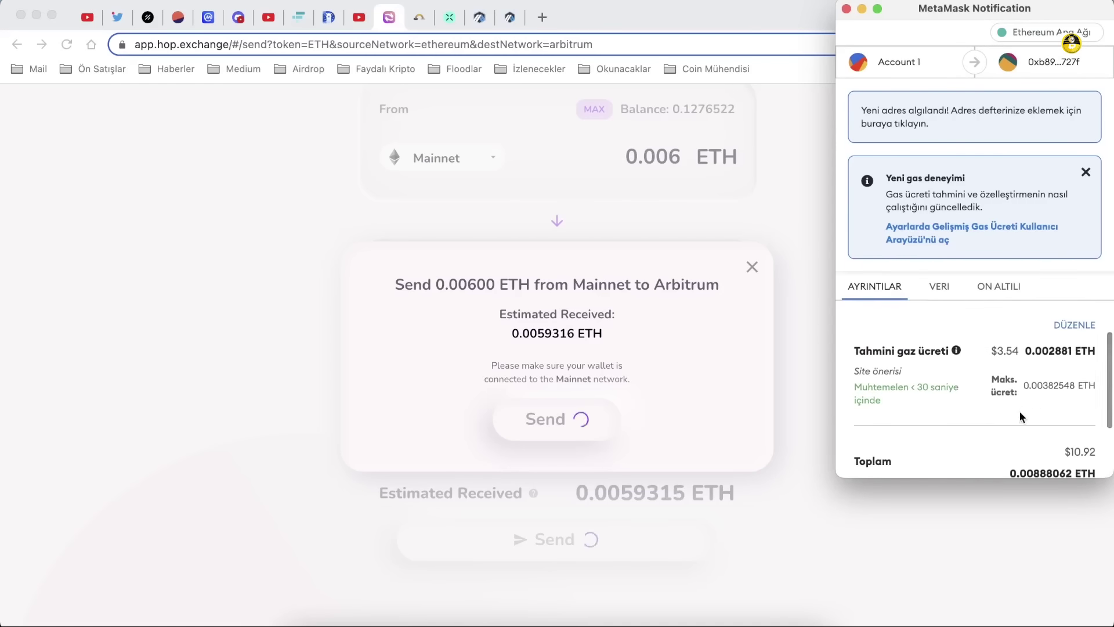
scroll(1016, 416, down, 1)
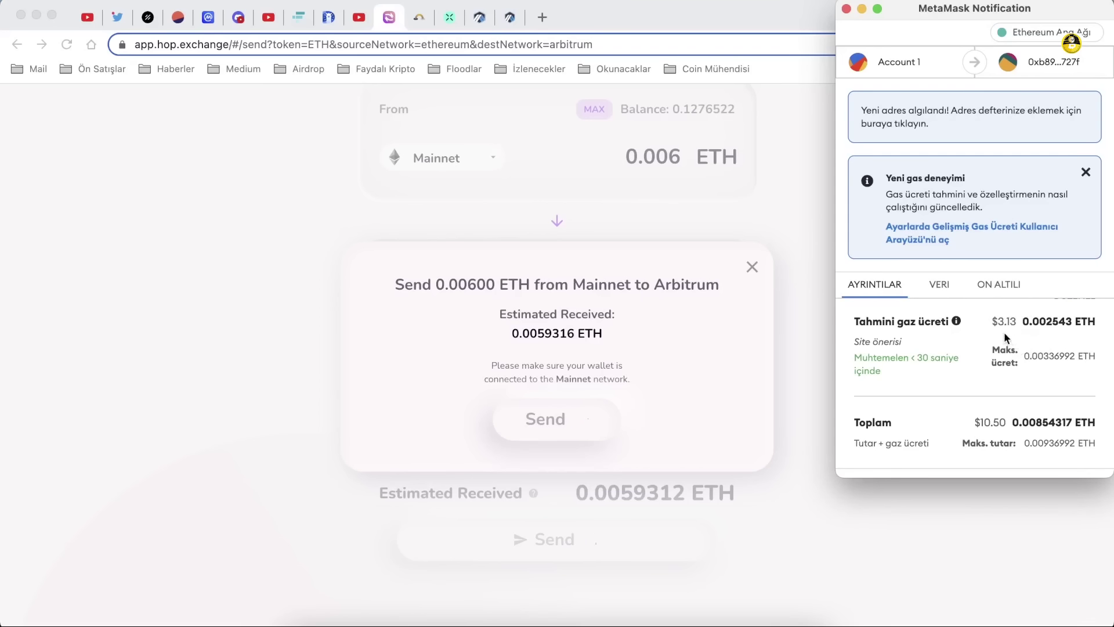
scroll(1016, 333, down, 2)
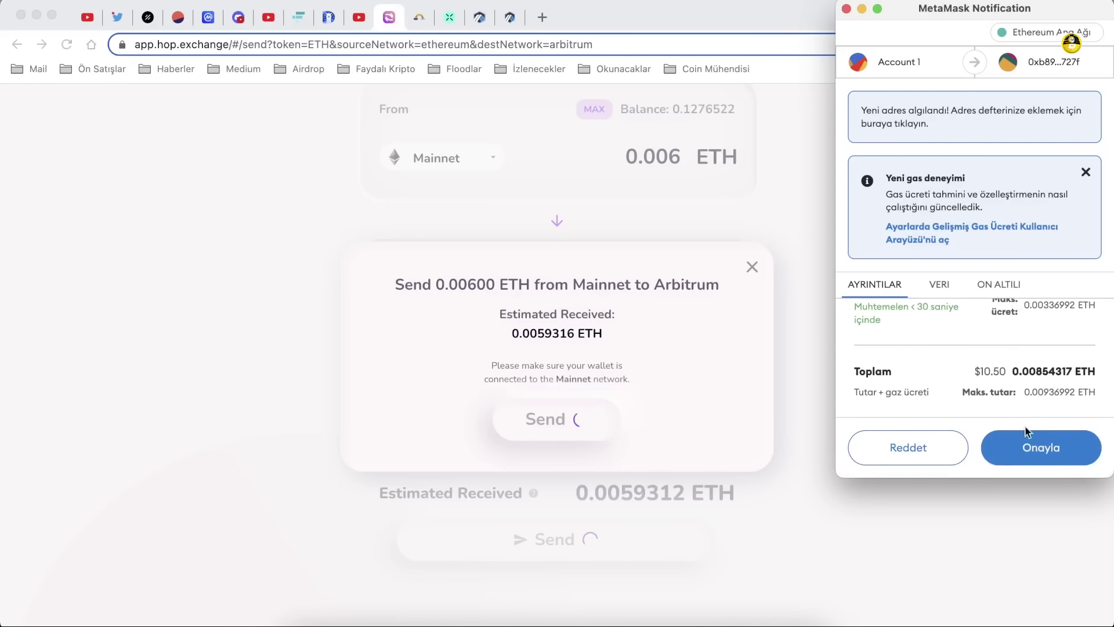
click(1028, 454)
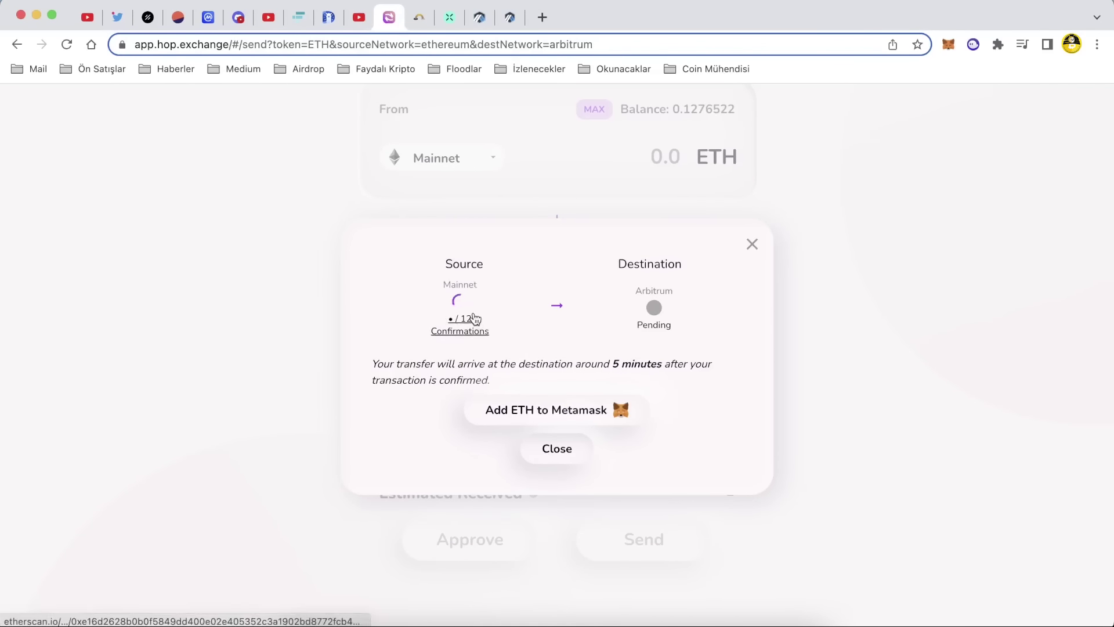
Check the MetaMask balance on Arbitrum One, then return the wallet to the Ethereum main network.
click(953, 53)
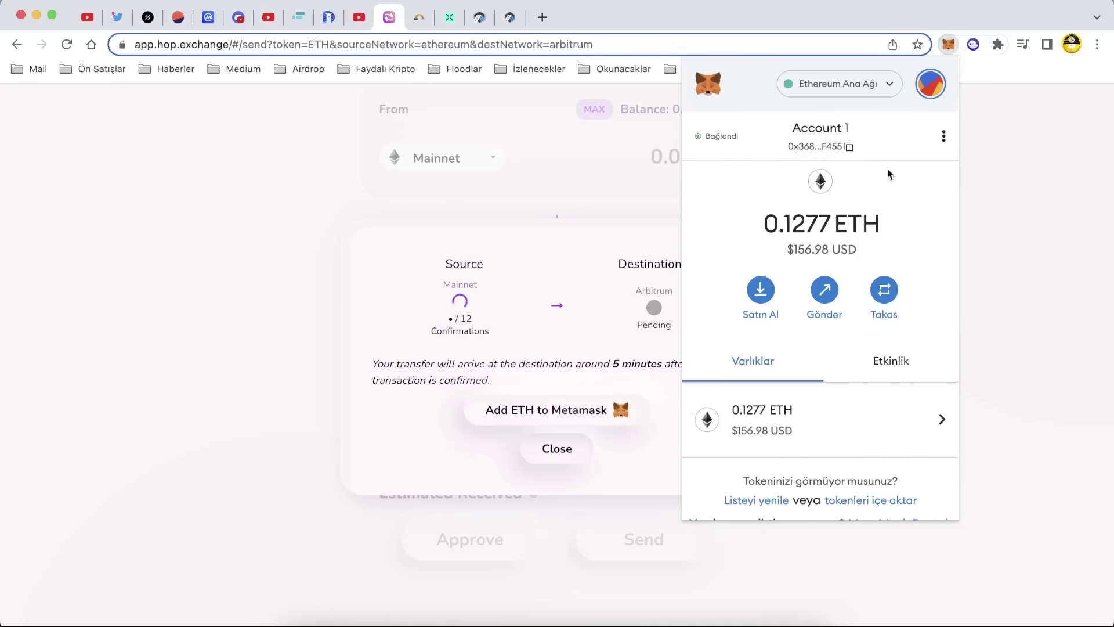
click(851, 87)
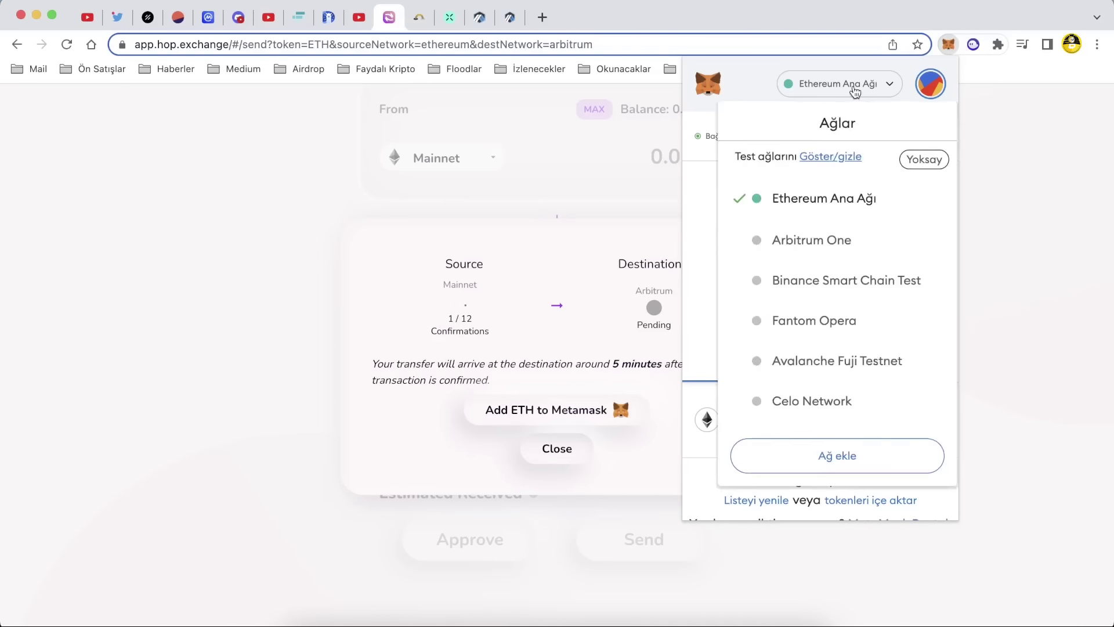
click(828, 242)
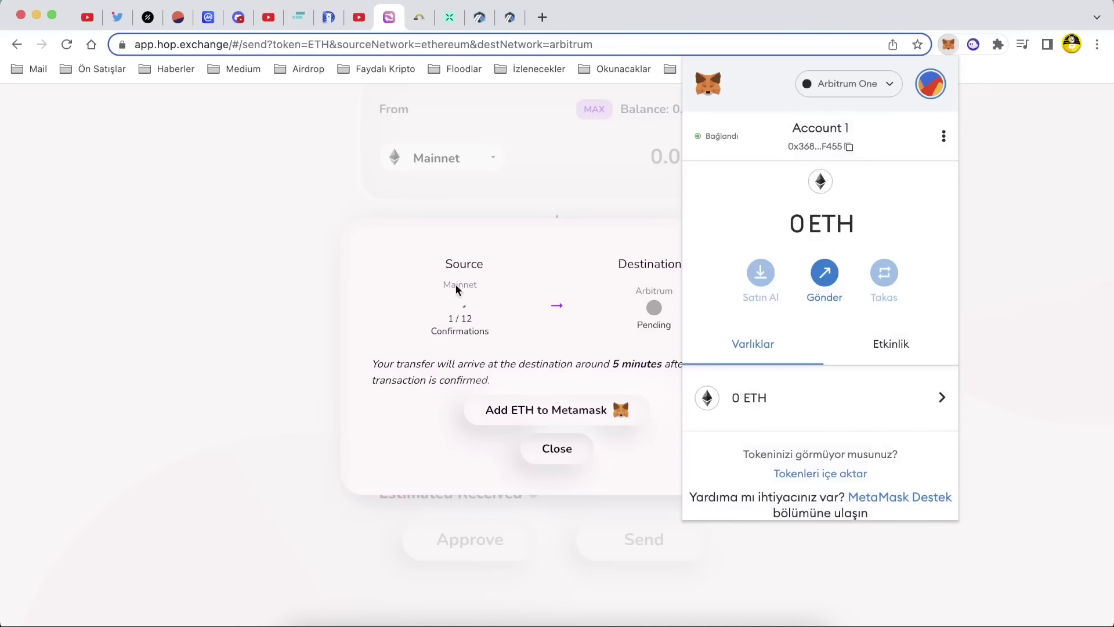
click(881, 83)
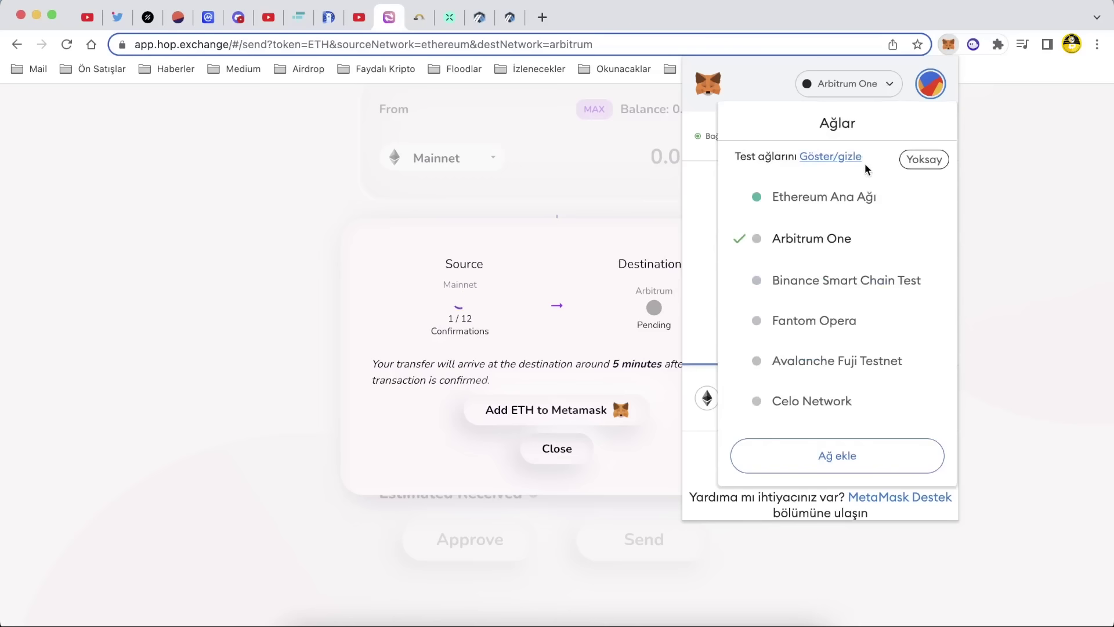
click(858, 196)
click(594, 247)
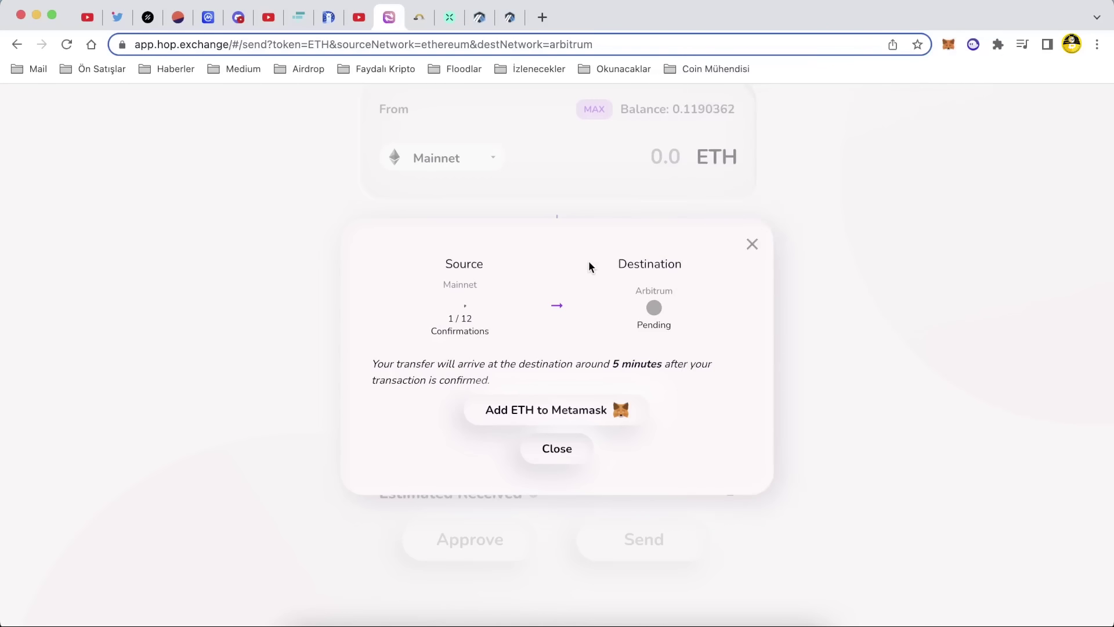
Switch to the Celer cBridge page and connect MetaMask Account 1 to it.
click(420, 19)
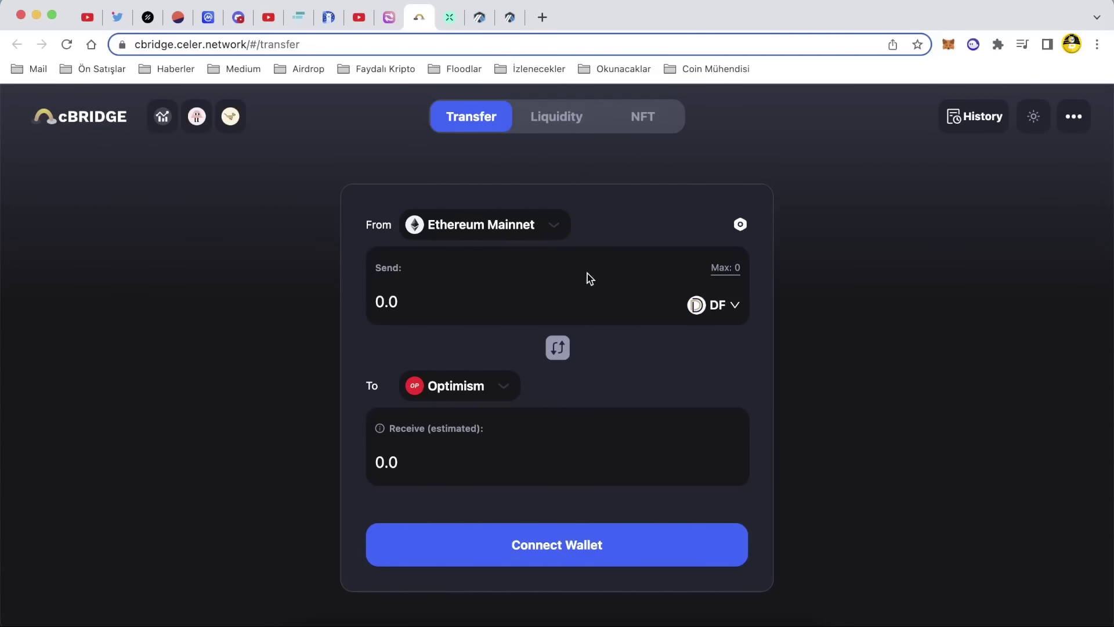
click(584, 546)
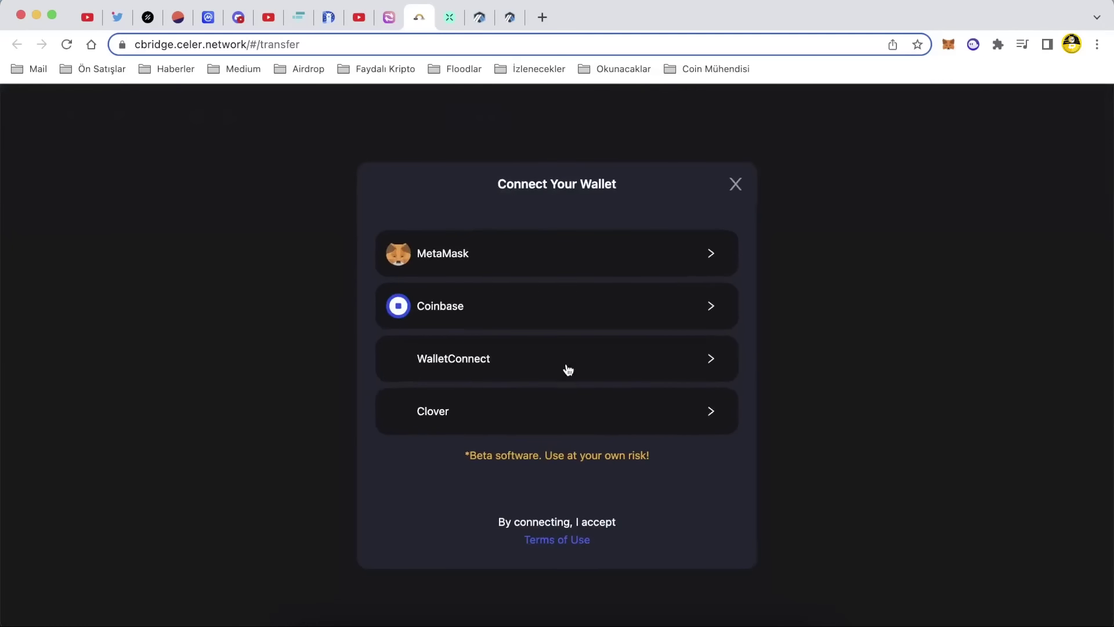
click(537, 269)
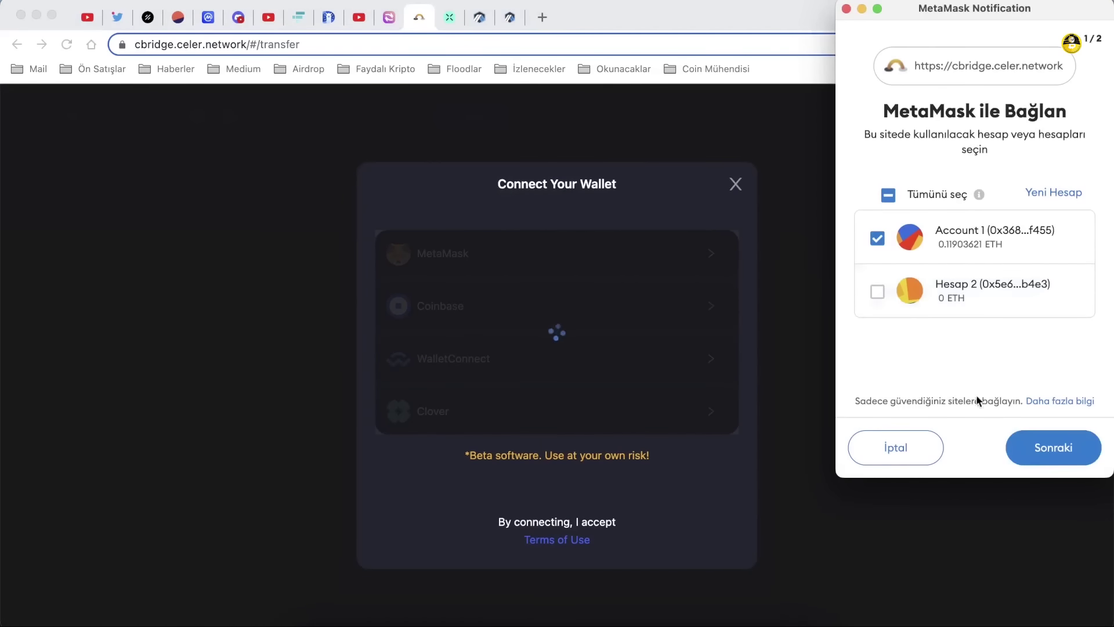
click(1064, 463)
click(1064, 459)
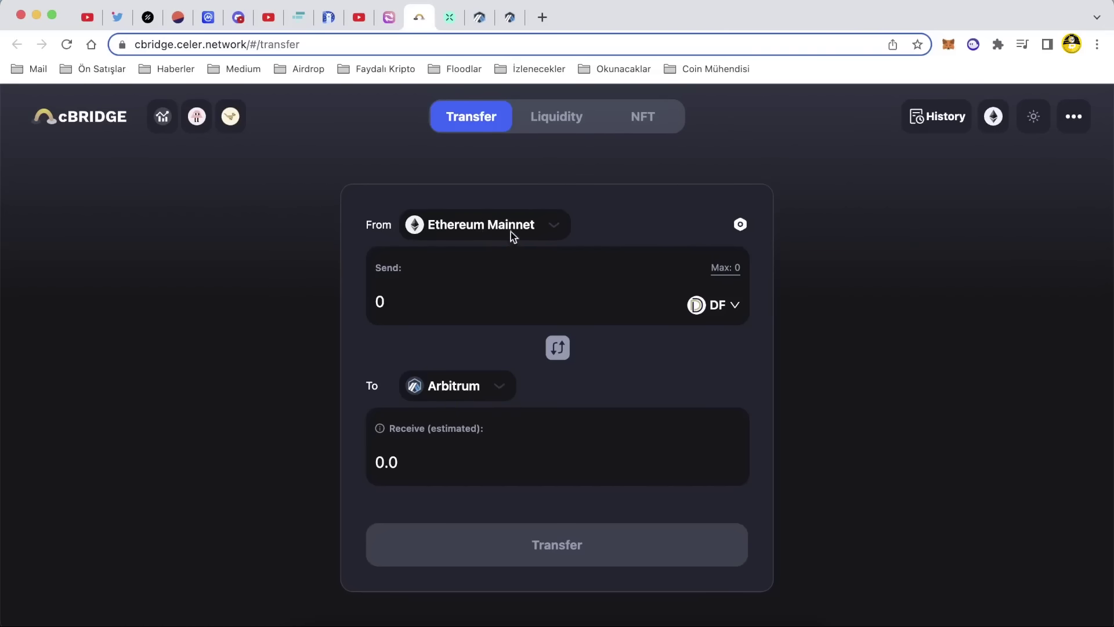
Set up a cBridge transfer of 0.006 ETH from Ethereum Mainnet to Arbitrum.
click(716, 317)
click(592, 353)
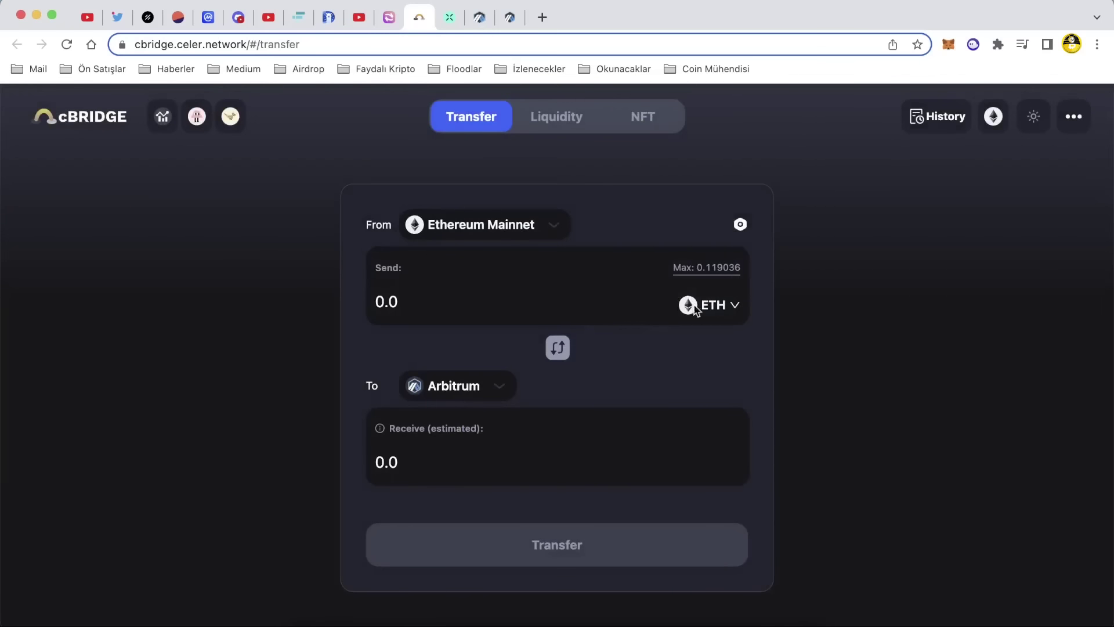
click(558, 308)
text(0.005)
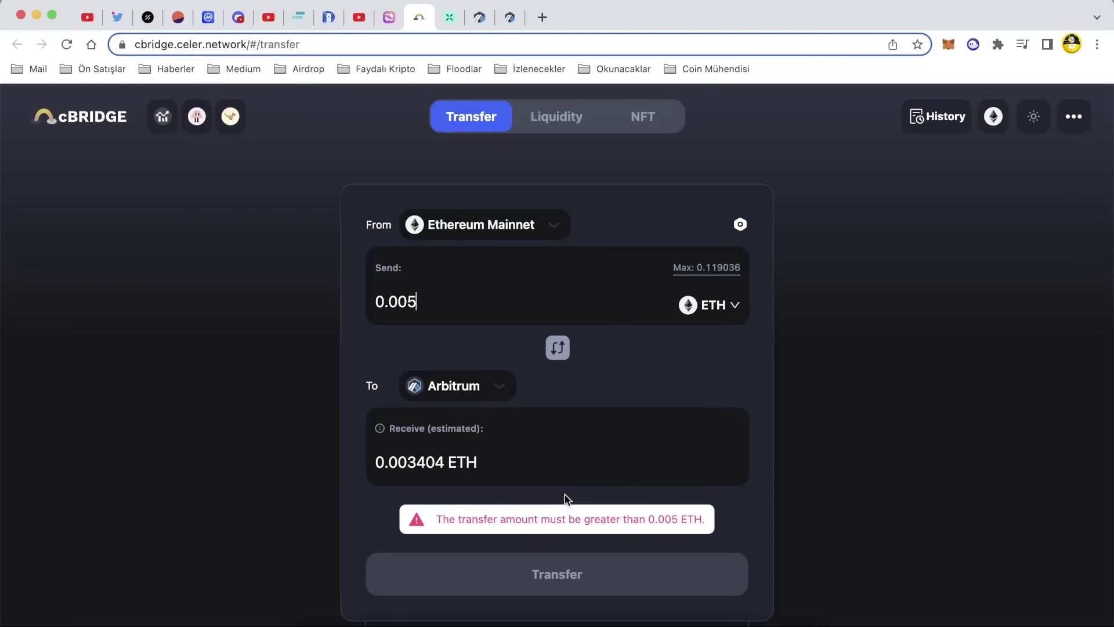
key(BackSpace)
text(6)
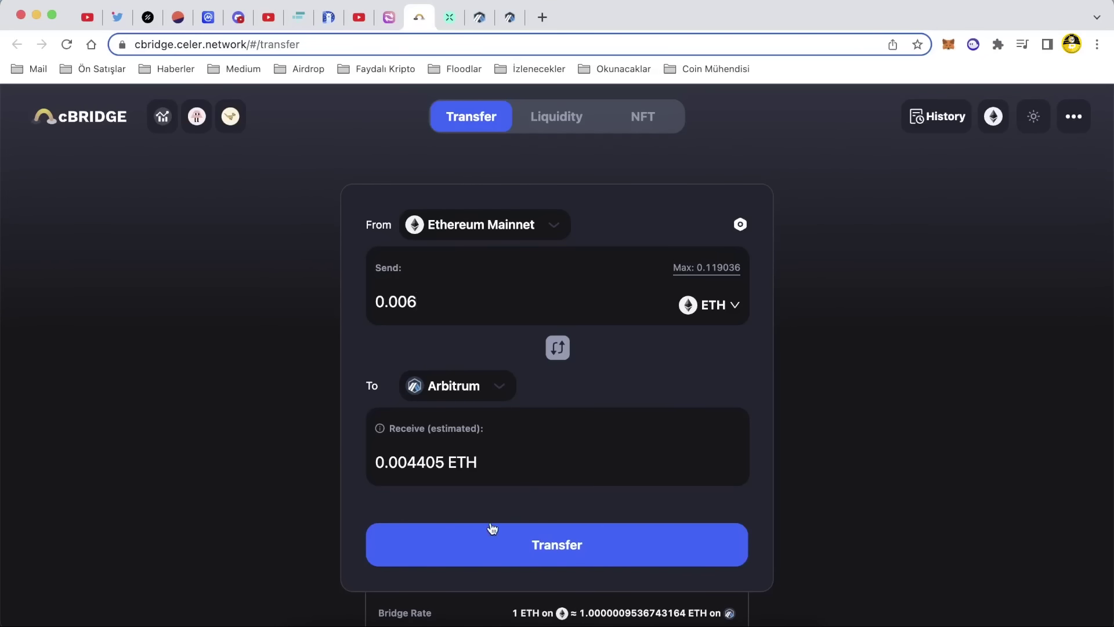
Submit the 0.006 ETH cBridge transfer and approve it in MetaMask after reviewing the bridge fee, gas fee and total.
scroll(490, 525, down, 3)
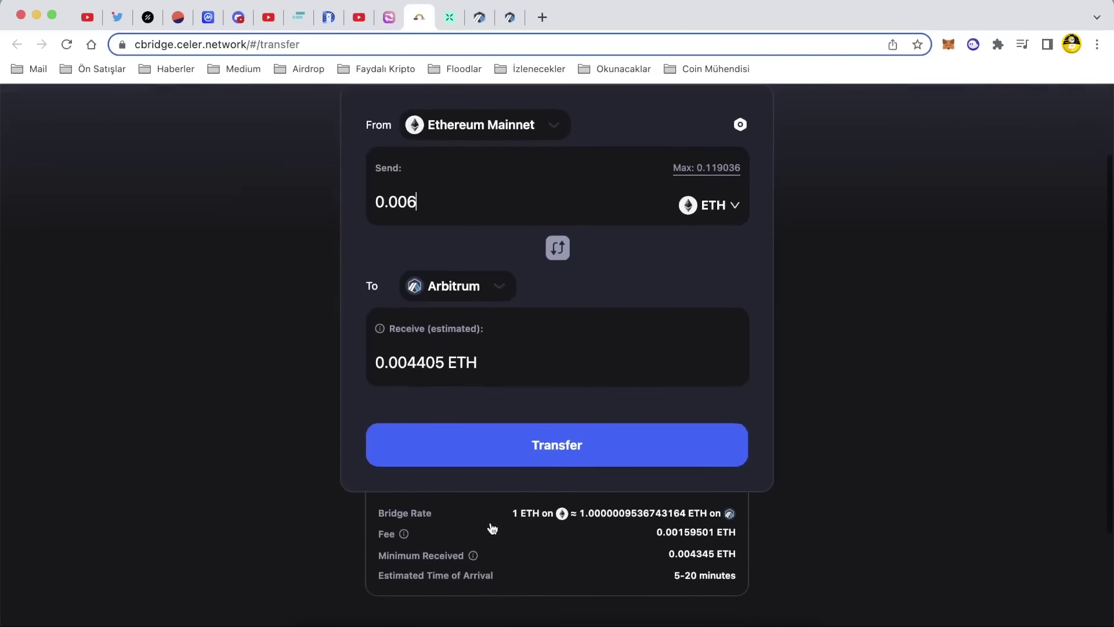
click(503, 450)
click(550, 533)
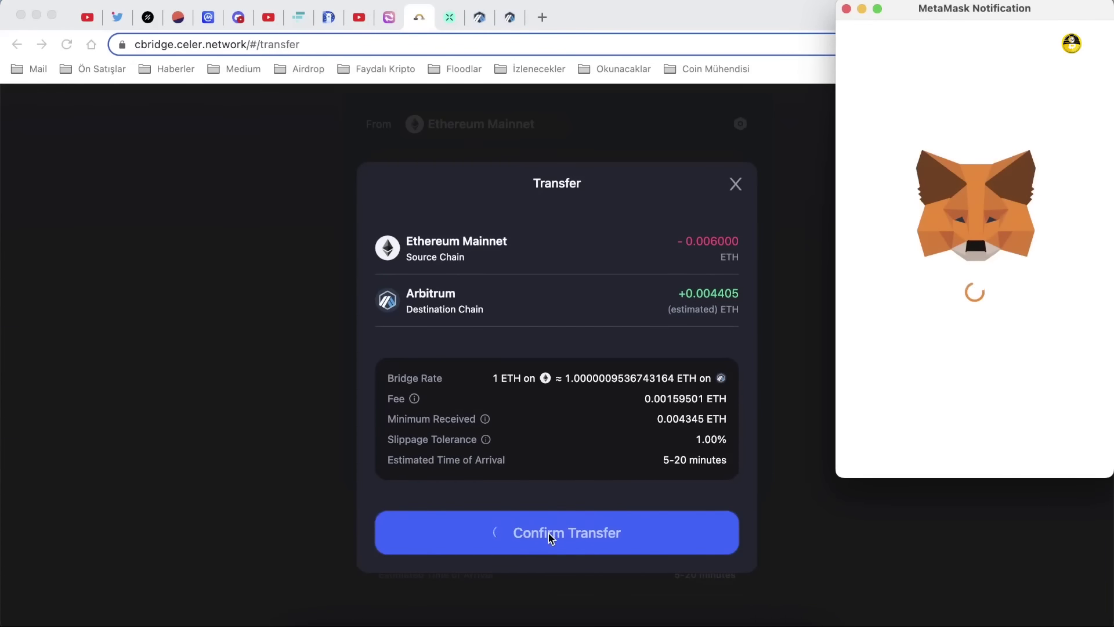
scroll(962, 352, down, 4)
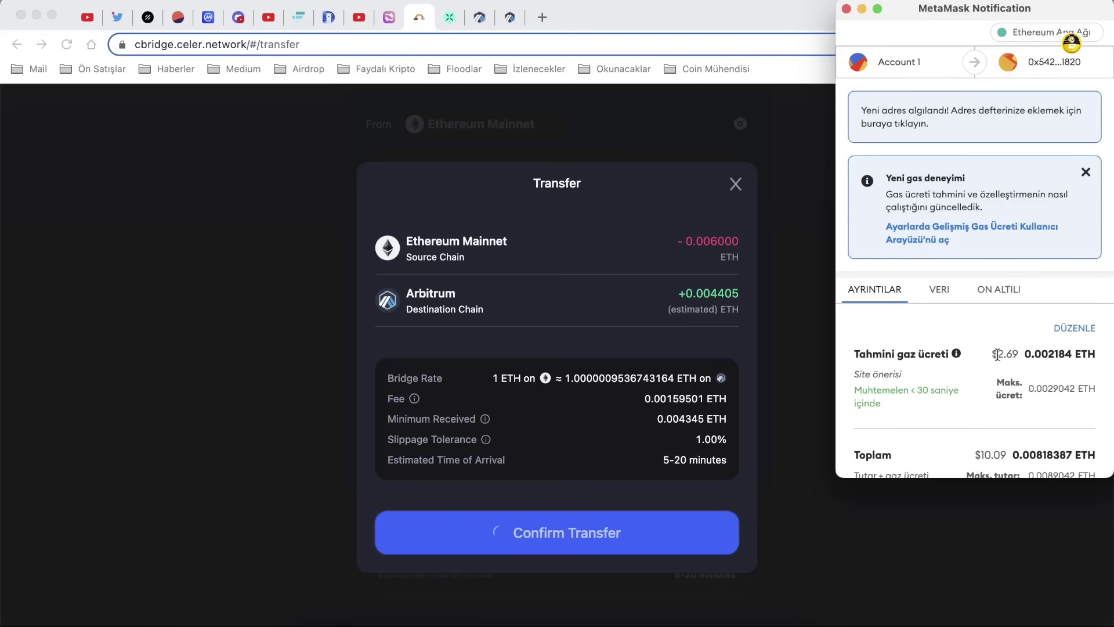
scroll(998, 355, down, 2)
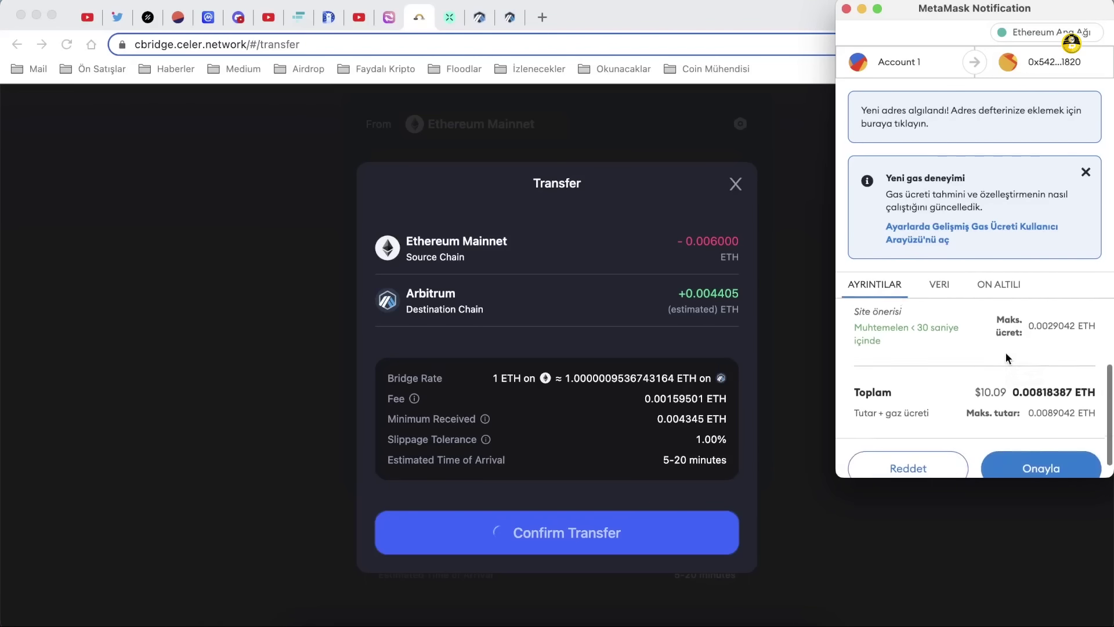
scroll(1005, 352, down, 1)
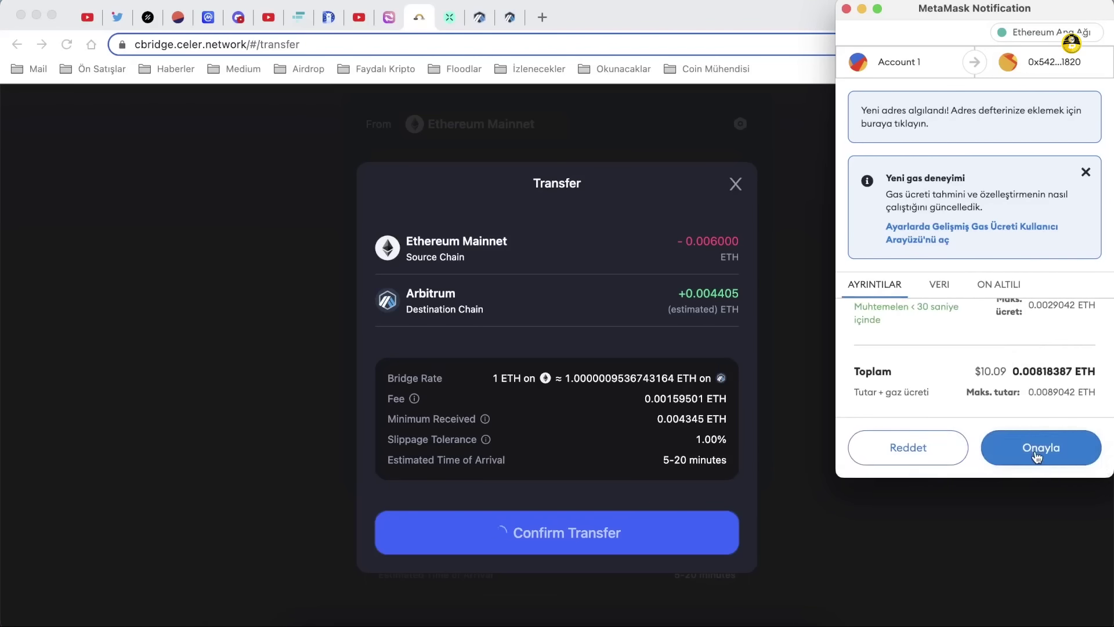
click(1036, 452)
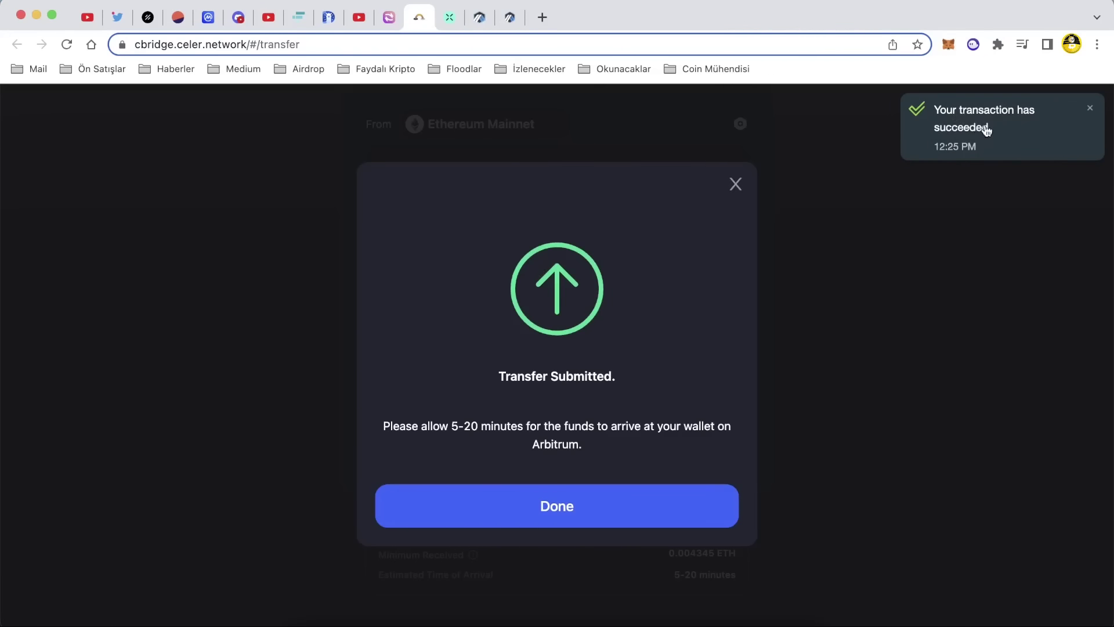
Switch to the Across bridge page and connect MetaMask Account 1 to it.
click(452, 22)
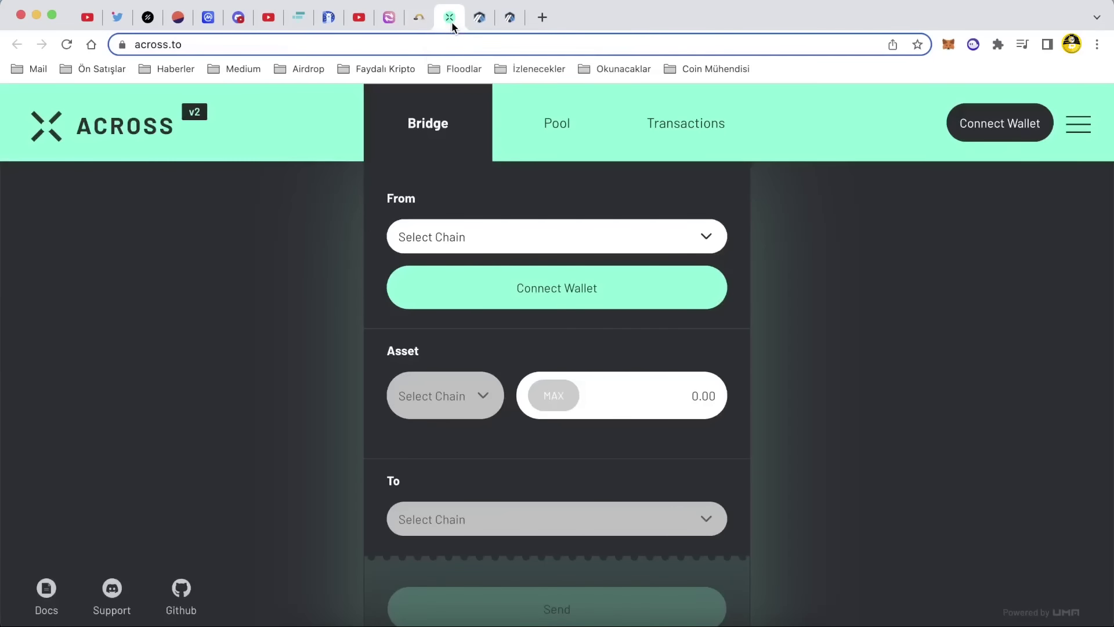
click(1005, 137)
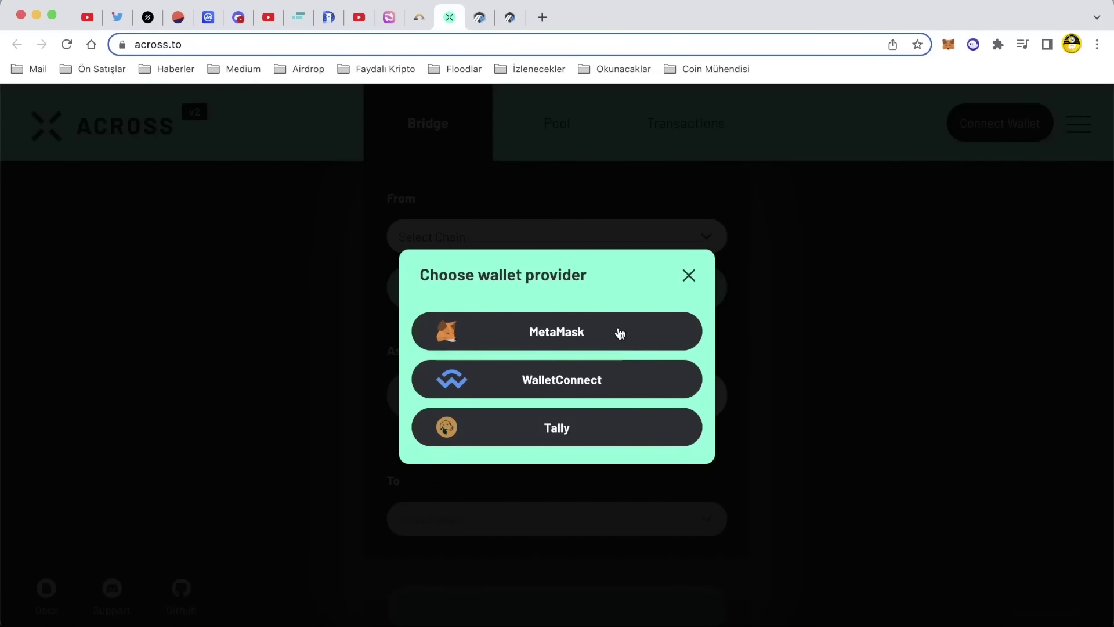
click(619, 331)
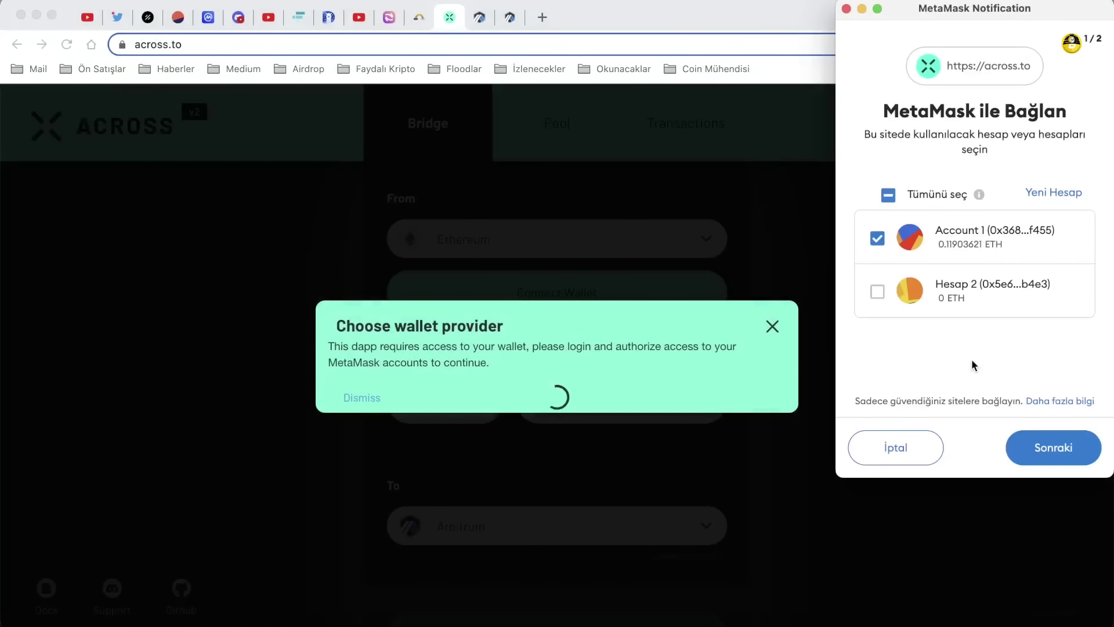
click(1050, 436)
click(1050, 436)
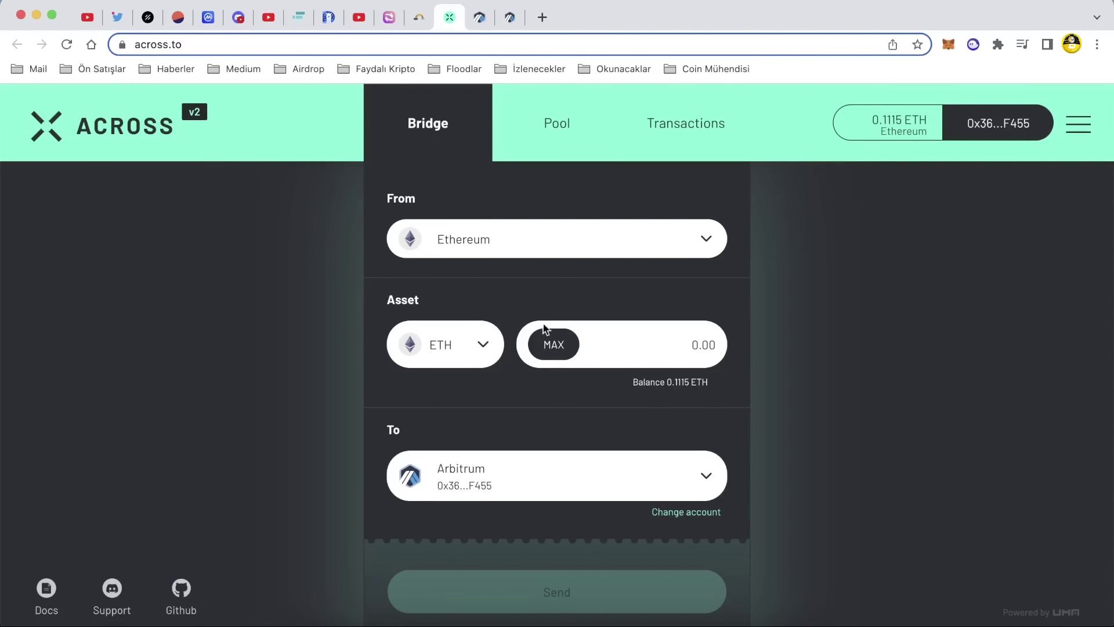
Send 0.005 ETH from Ethereum to Arbitrum through Across after reviewing the fees and the amount received.
click(698, 337)
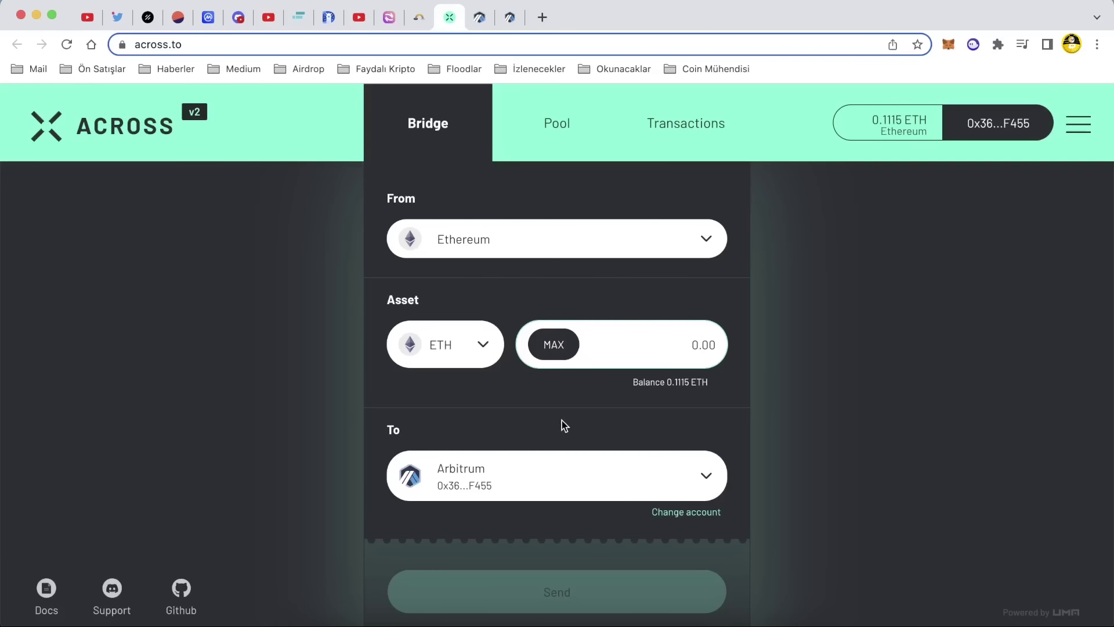
text(0.005)
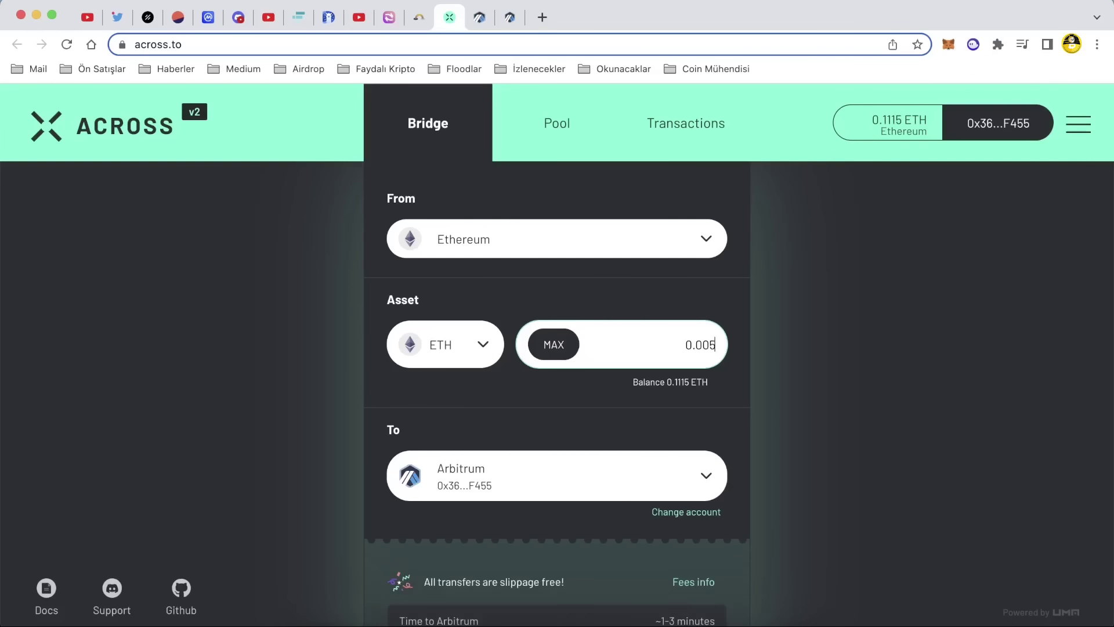
scroll(716, 415, down, 5)
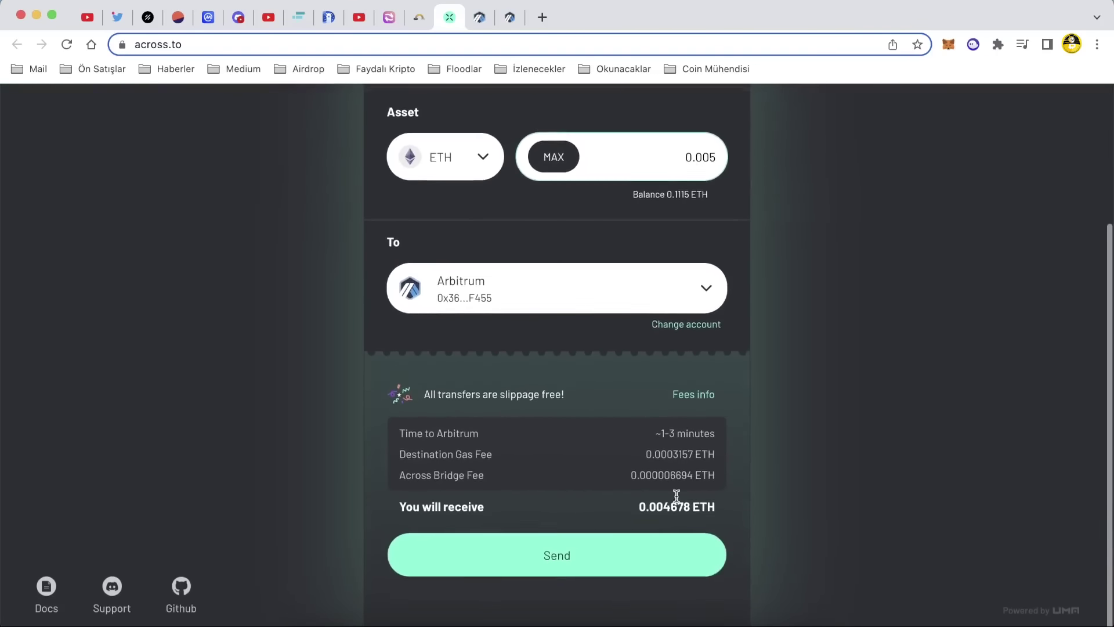
click(588, 559)
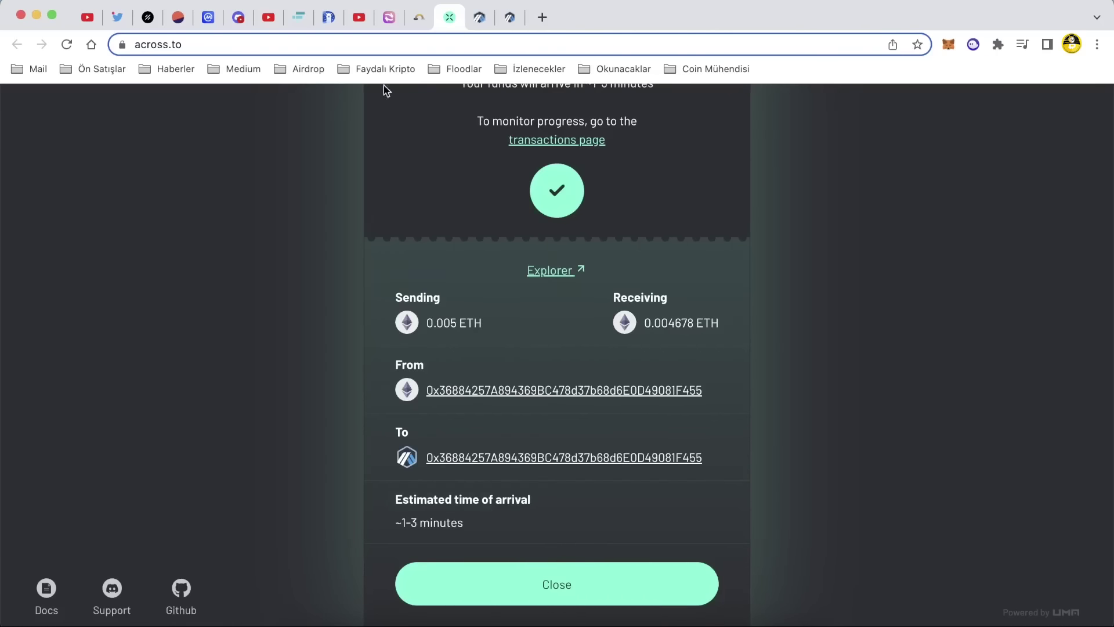
Check the Hop transfer's confirmation progress and view the Arbitrum campaigns page on Project Galaxy.
click(389, 23)
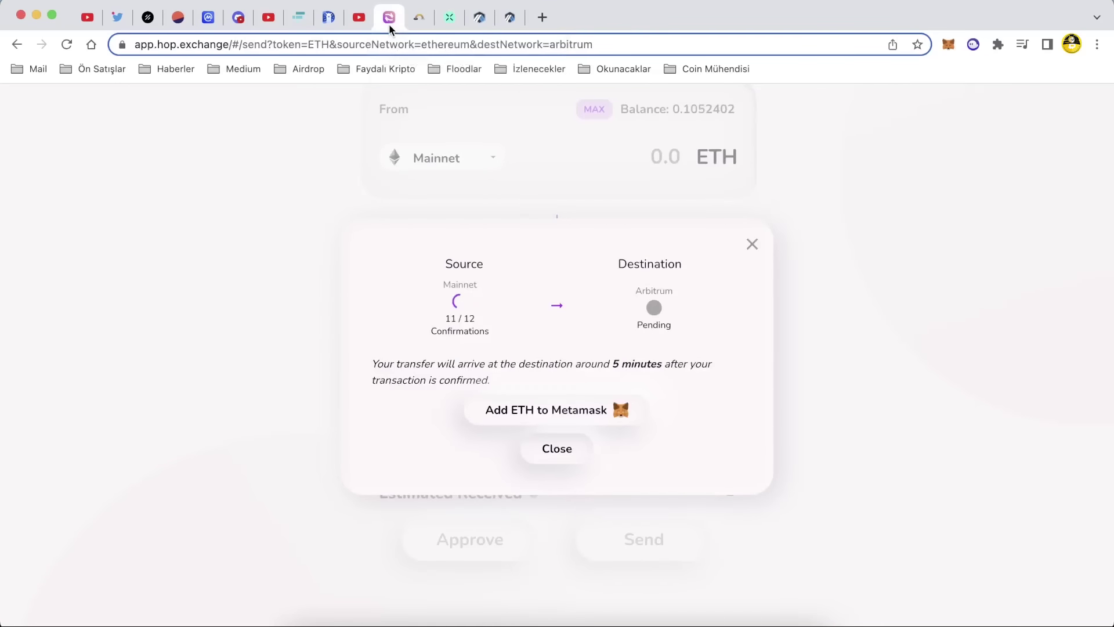
click(148, 19)
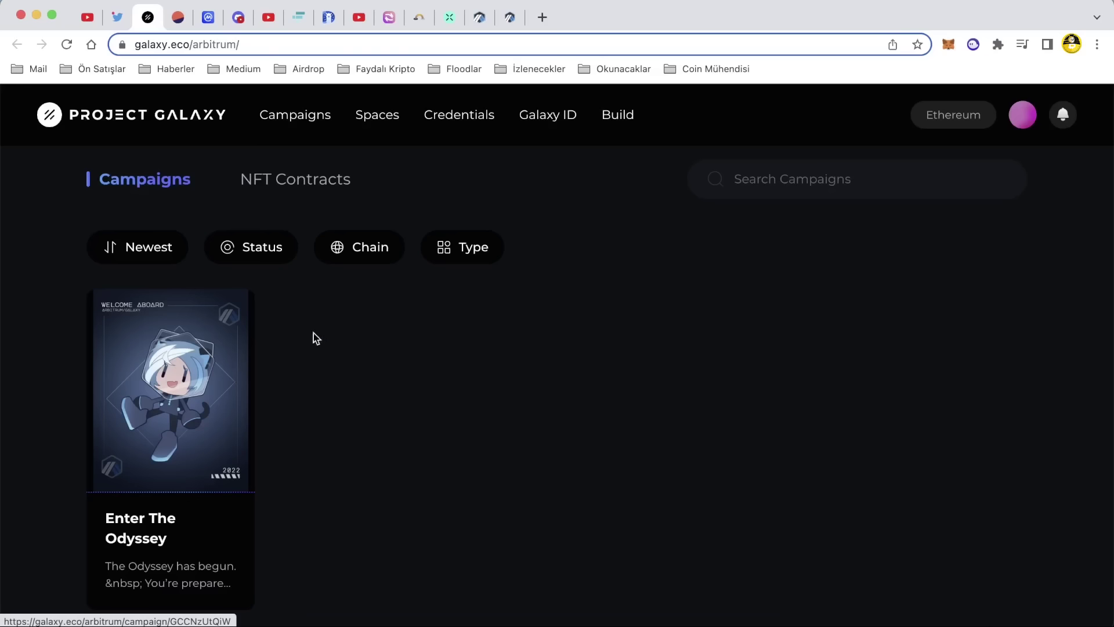
Switch to the official Arbitrum bridge page, log in with MetaMask Account 1, and check the Layer 1 and Layer 2 balances.
click(479, 18)
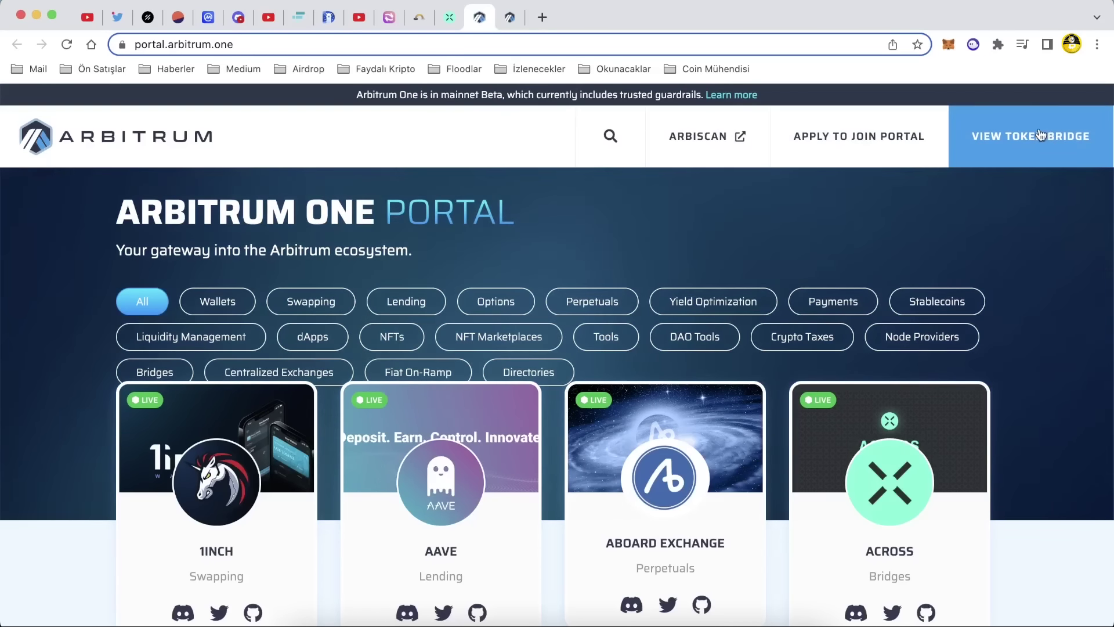
click(510, 17)
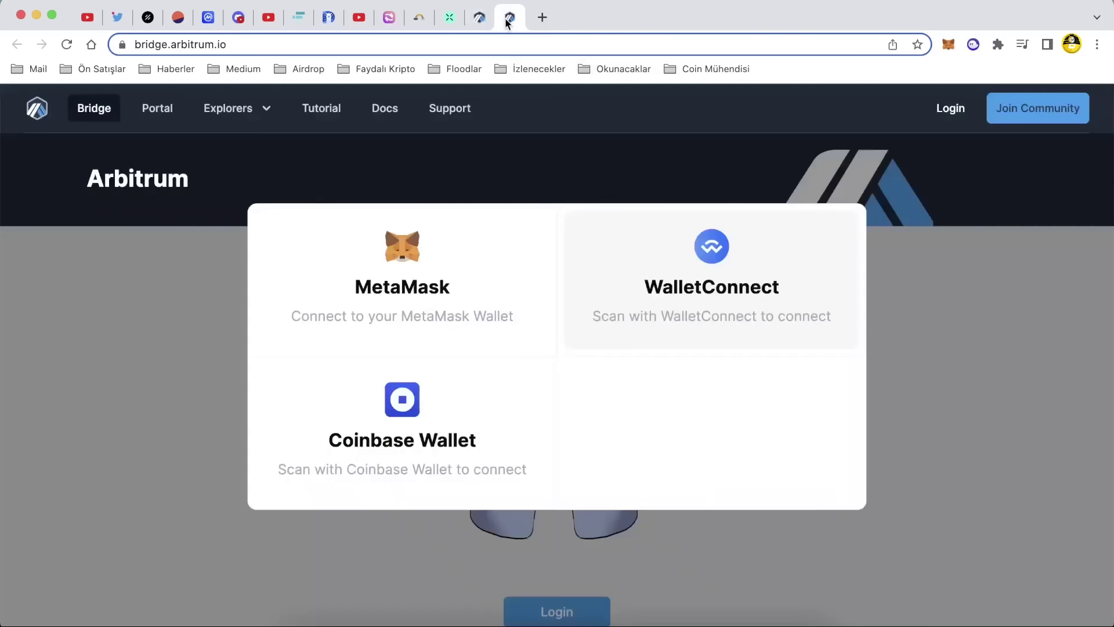
click(453, 289)
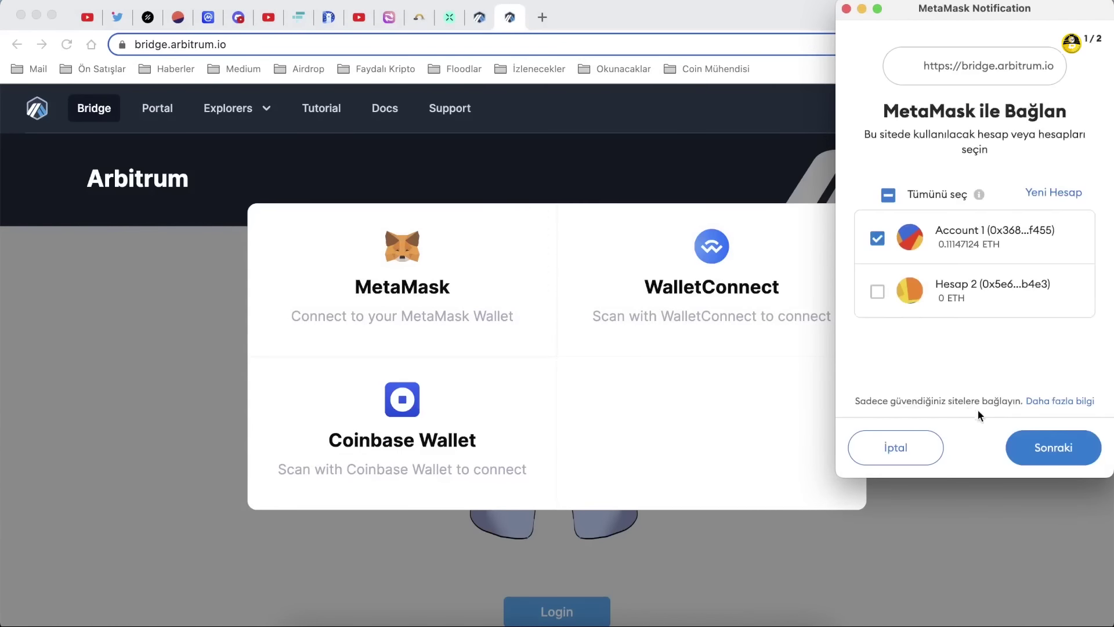
click(1029, 454)
click(1036, 451)
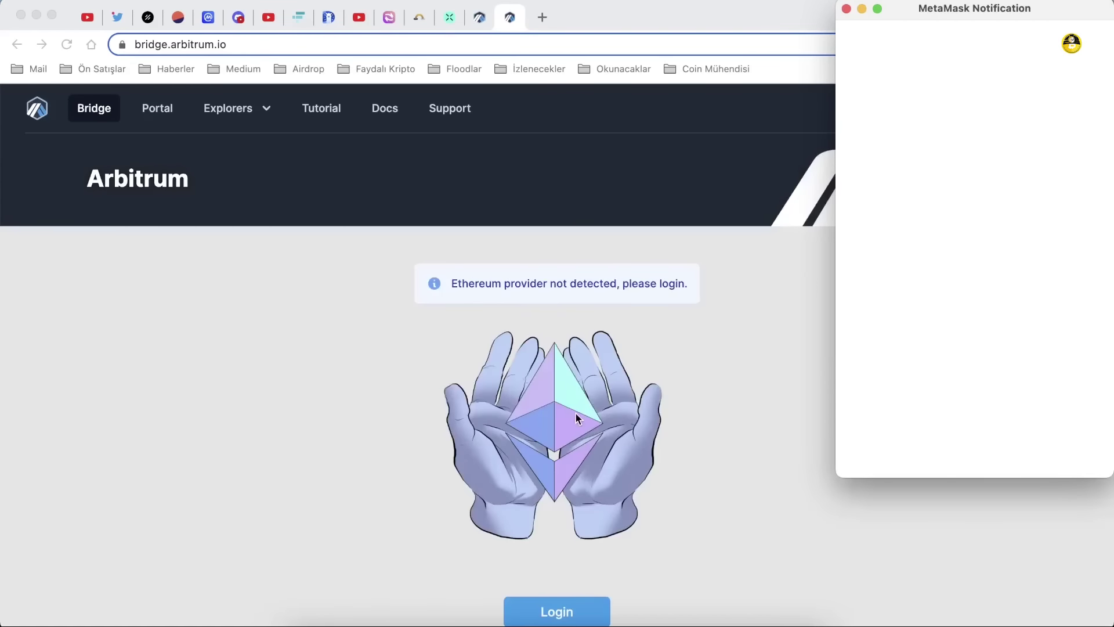
scroll(577, 430, down, 2)
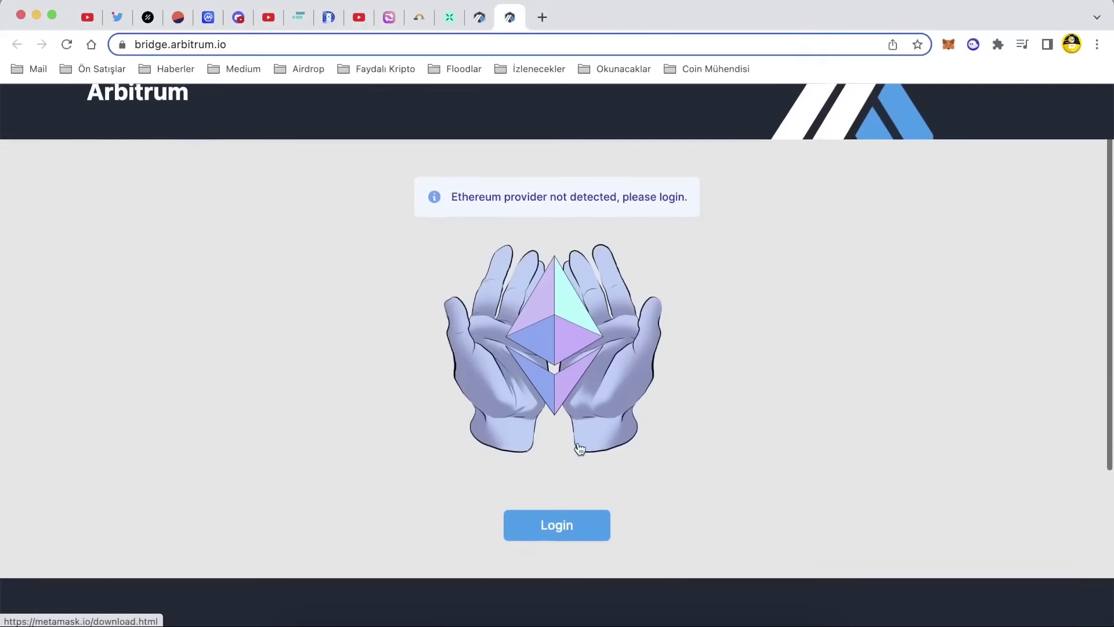
click(571, 531)
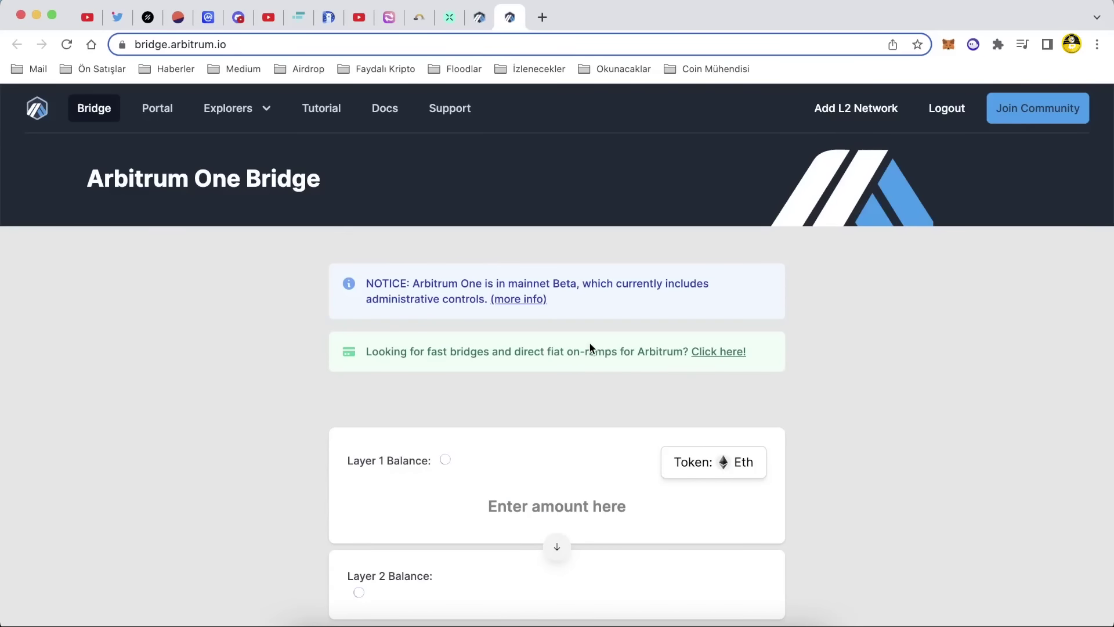
scroll(590, 343, down, 2)
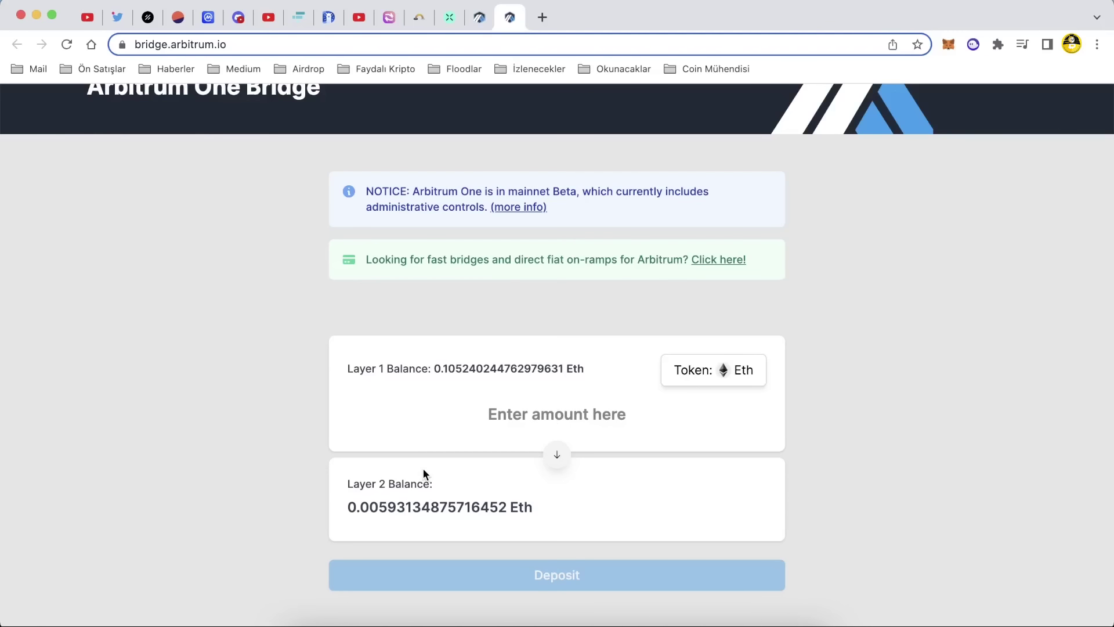
Open the Enter The Odyssey campaign on Project Galaxy and examine which bridges are marked in its eligibility list.
key(super+3)
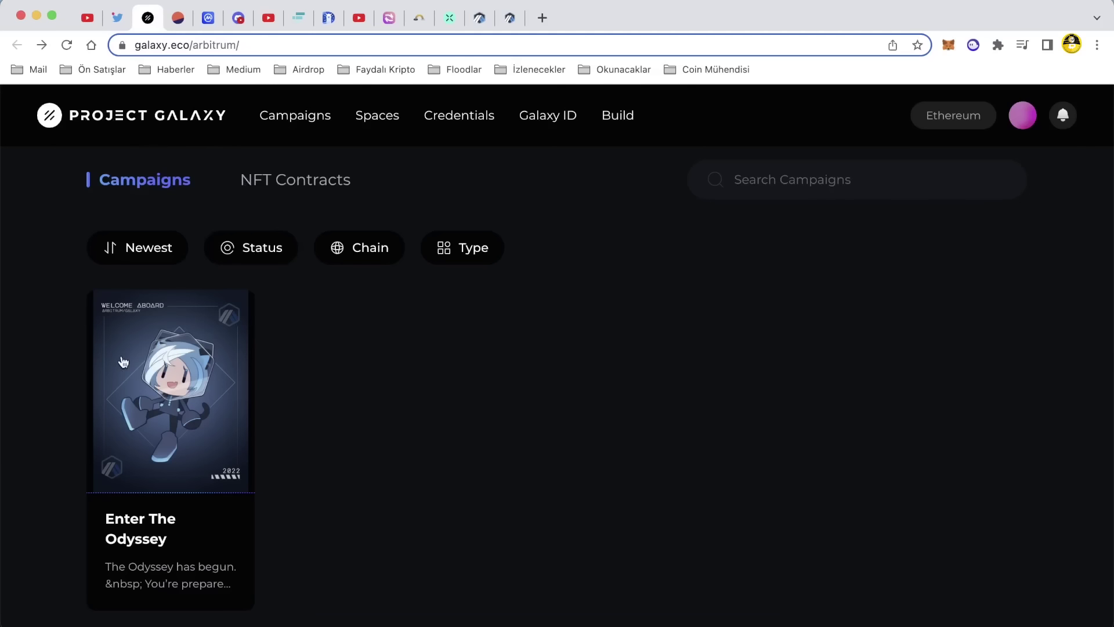
click(190, 433)
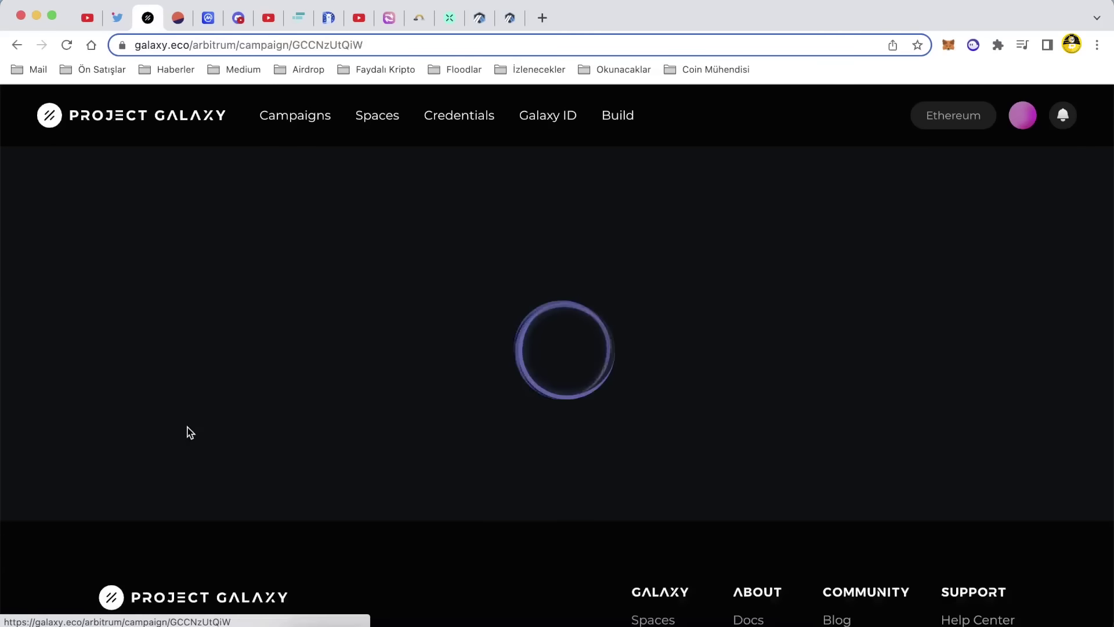
scroll(702, 453, down, 3)
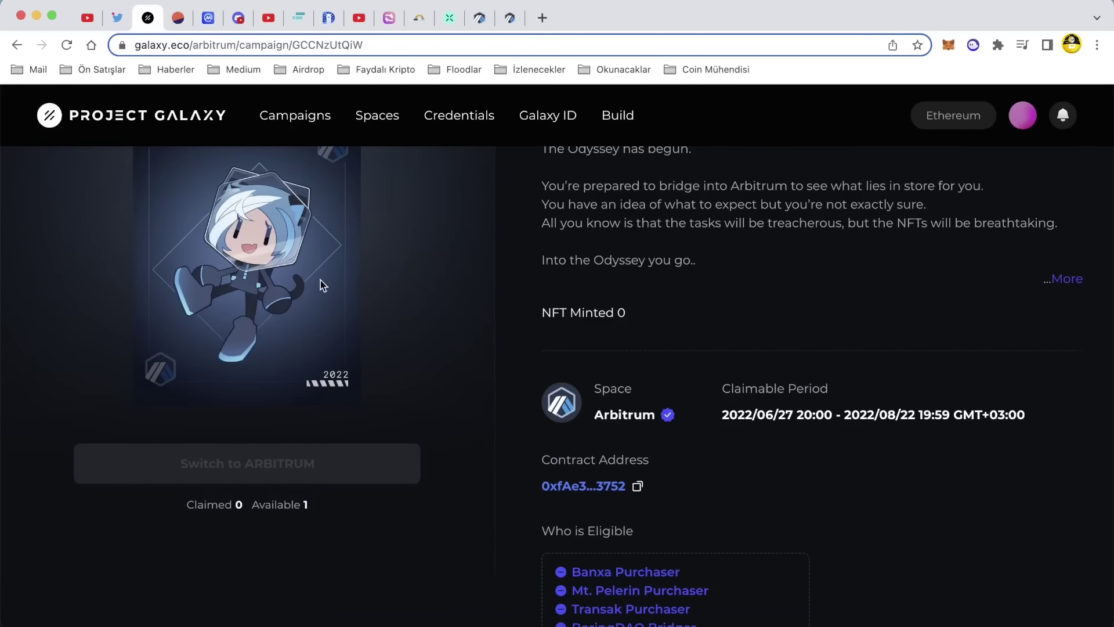
scroll(734, 443, down, 6)
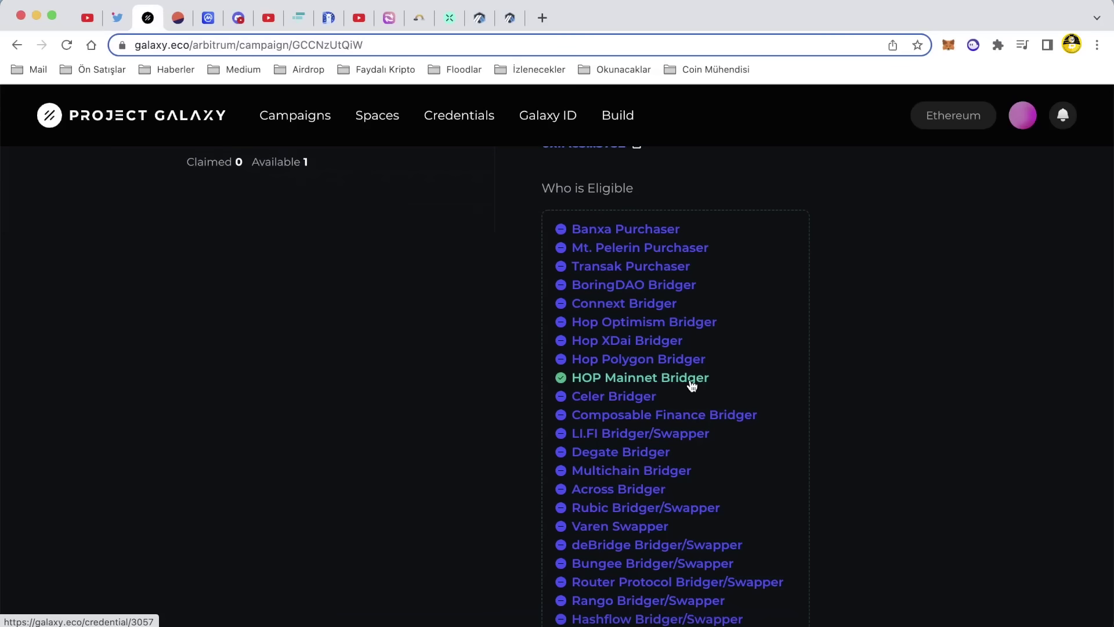
Check the Across and cBridge transfer pages, and review the Enter The Odyssey eligibility list and claim details again.
click(449, 22)
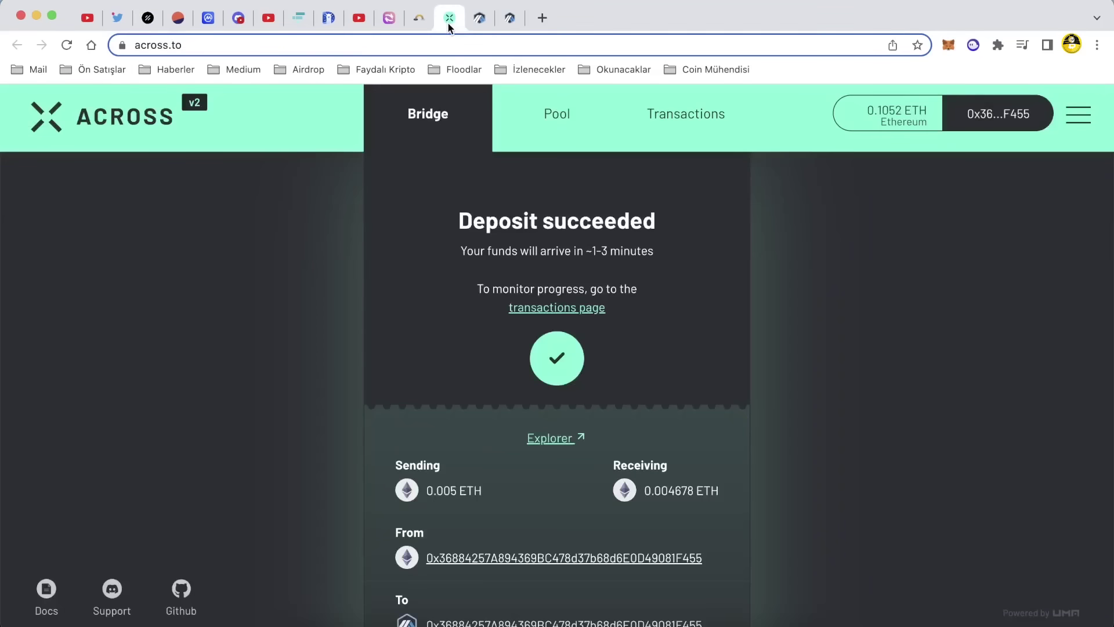
click(422, 22)
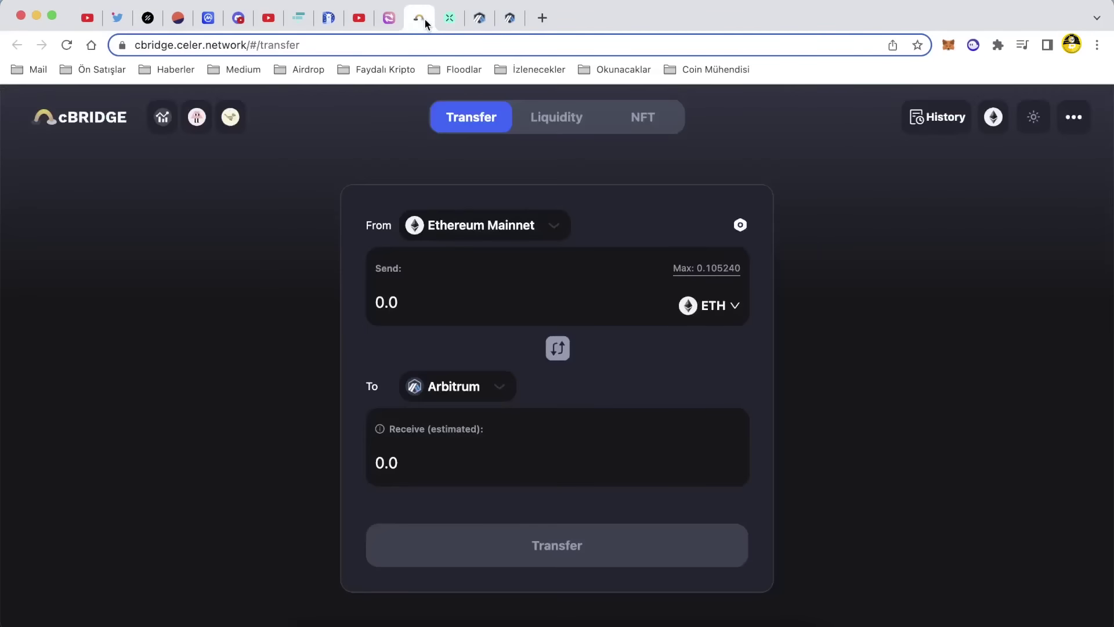
click(148, 20)
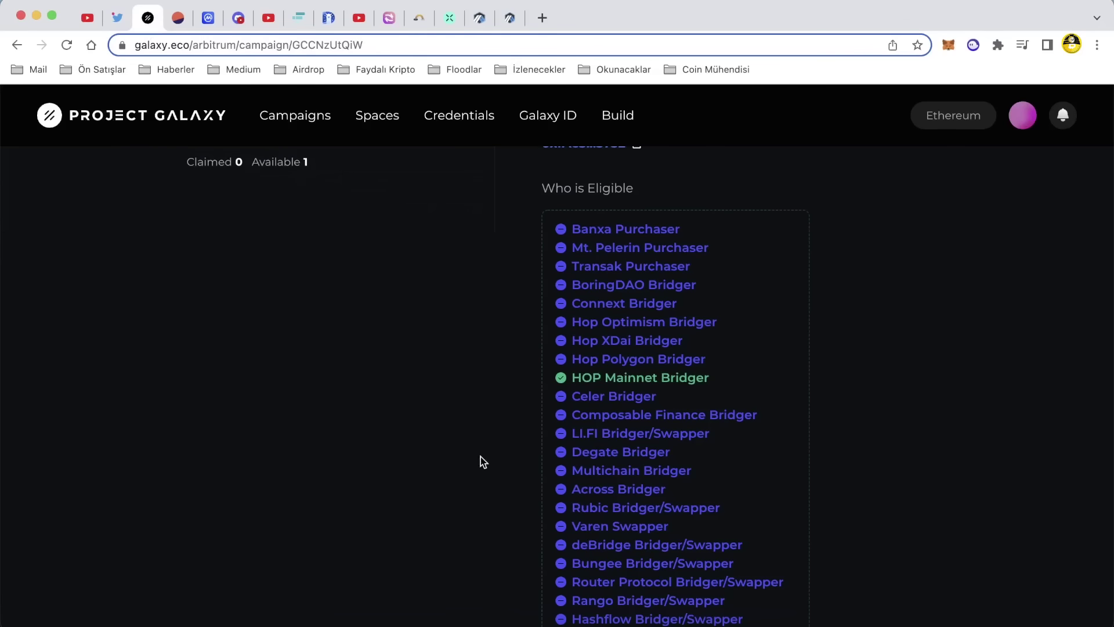
scroll(484, 462, down, 1)
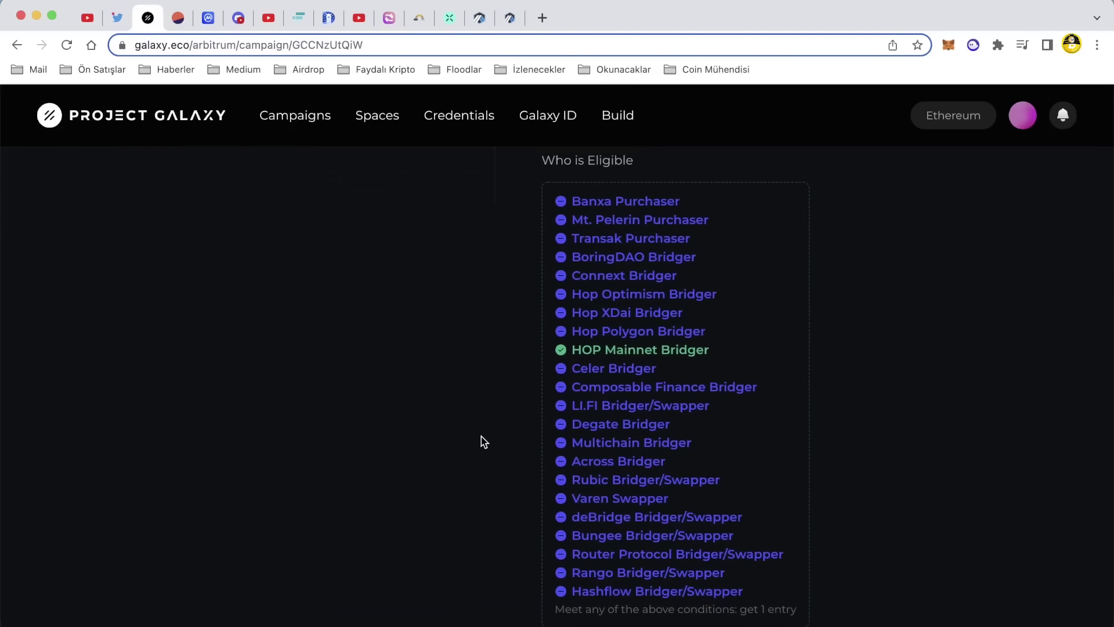
scroll(488, 425, up, 12)
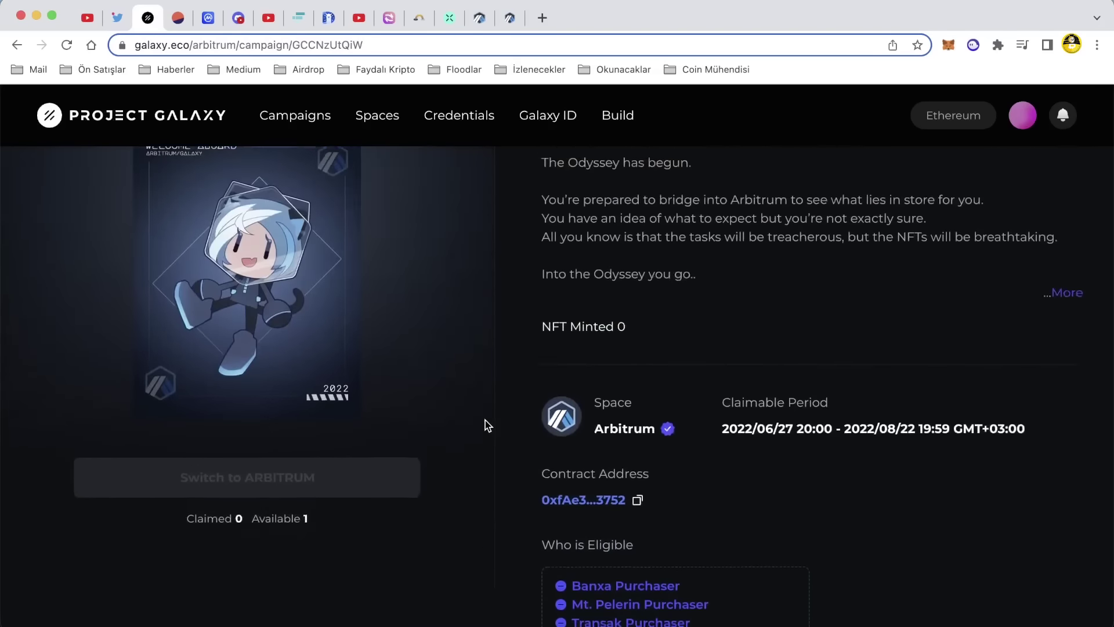
scroll(409, 442, up, 2)
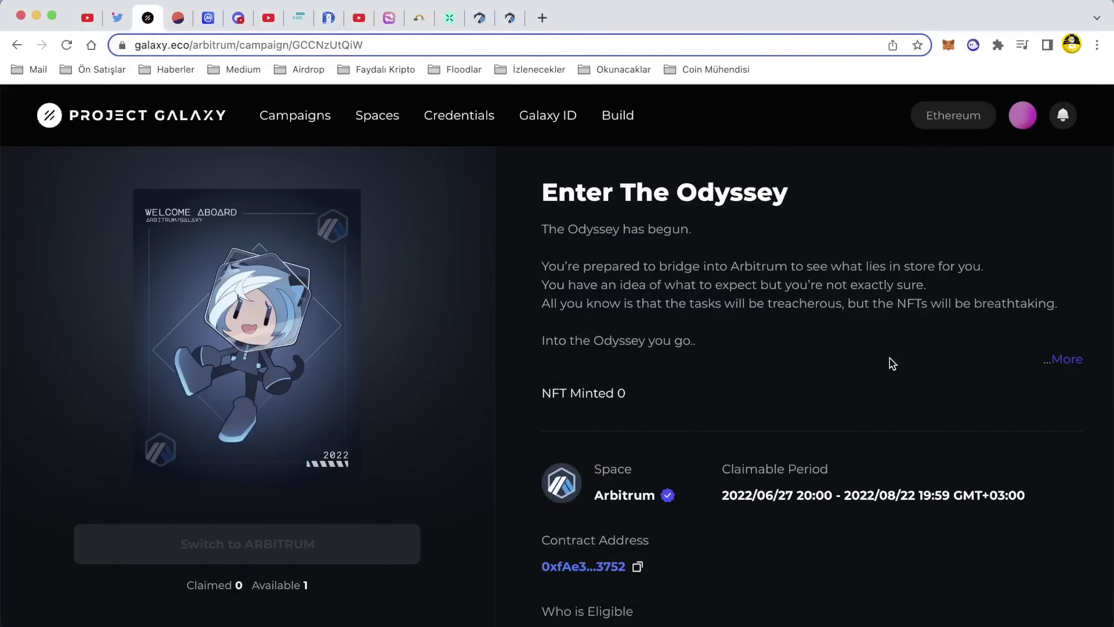
View the Arbitrum One Bridge page again and switch to the Para Mühendisi YouTube channel page.
click(510, 17)
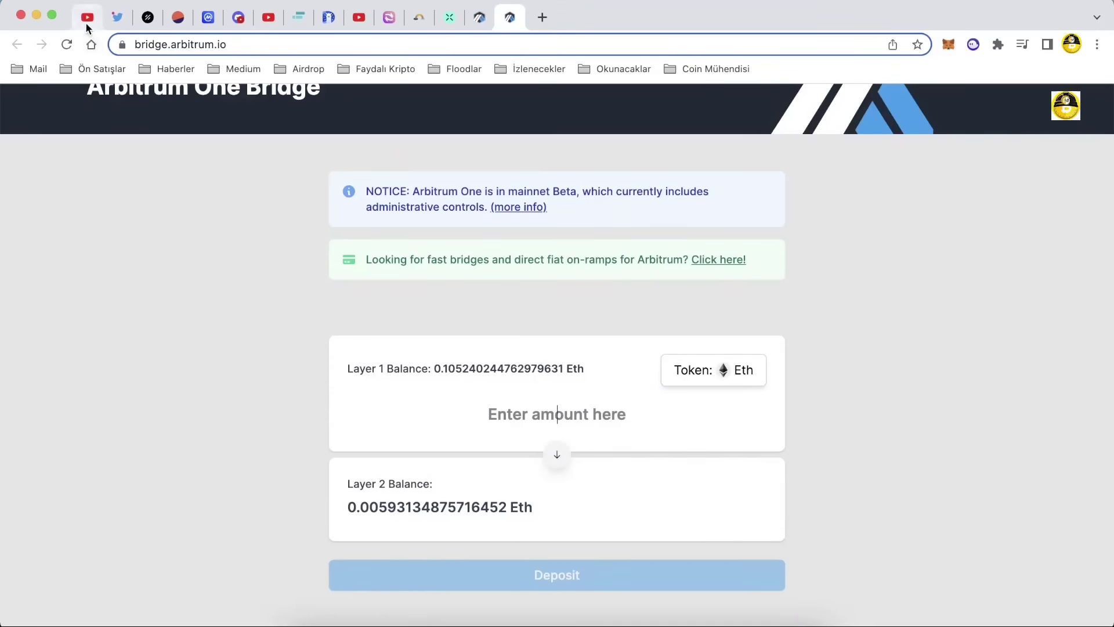
click(88, 17)
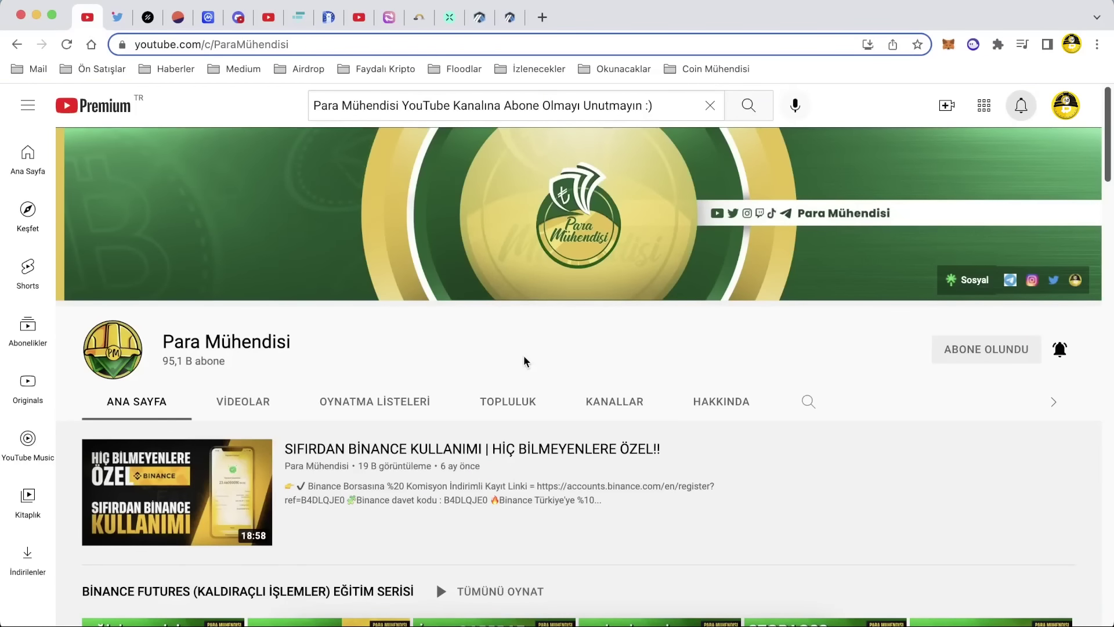